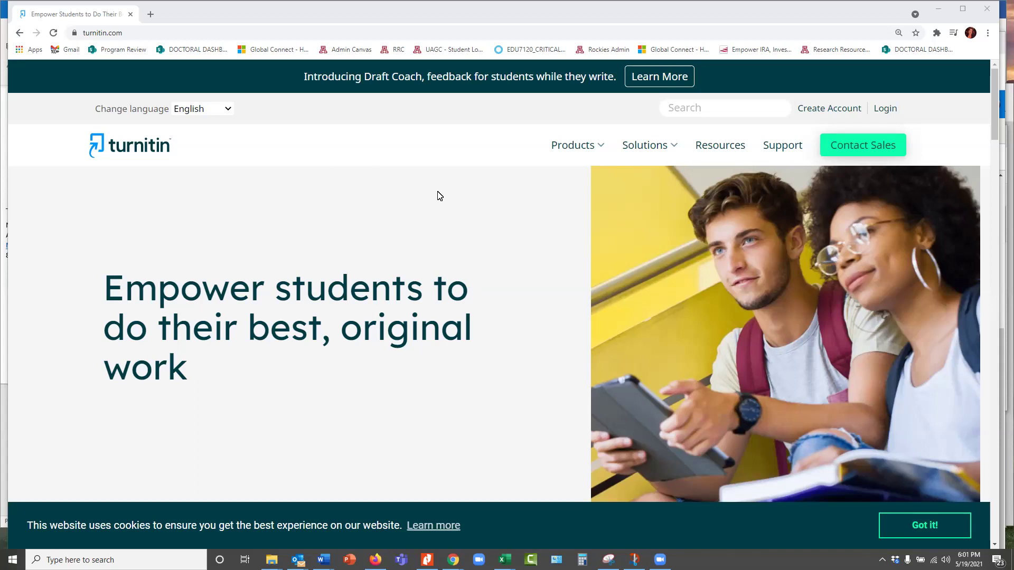
Sign in to the Turnitin instructor account from the login page
{"action": "left_click", "coordinate": [879, 111]}
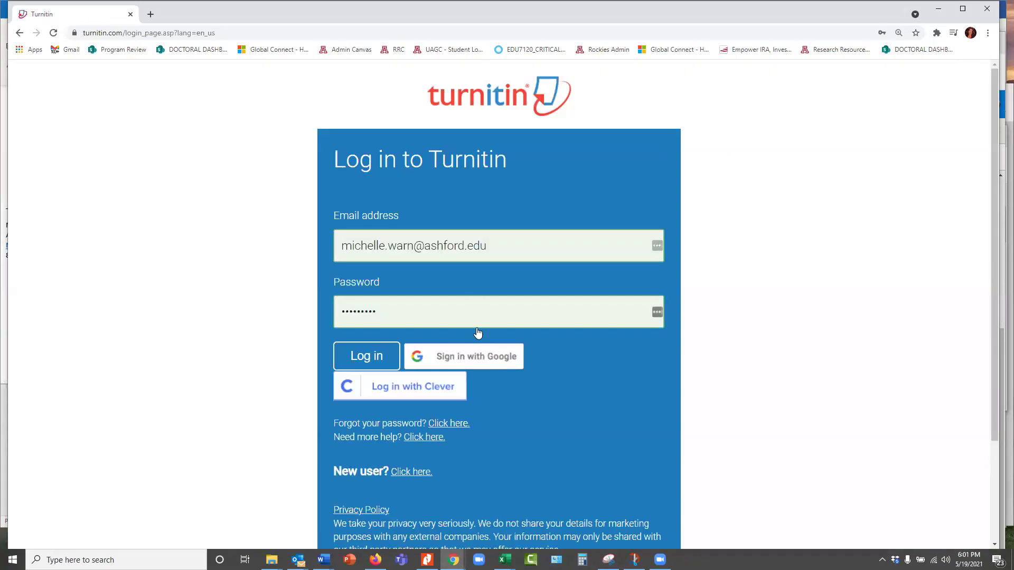
{"action": "left_click", "coordinate": [382, 365]}
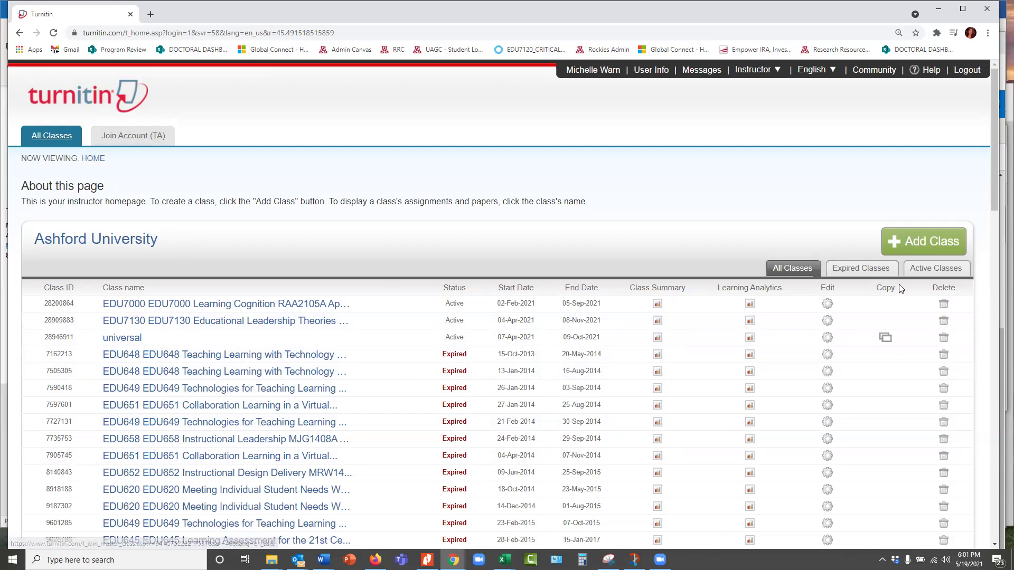
In class EDU7130, choose Submit from the Week 1 Journal's More actions menu
{"action": "left_click", "coordinate": [935, 269]}
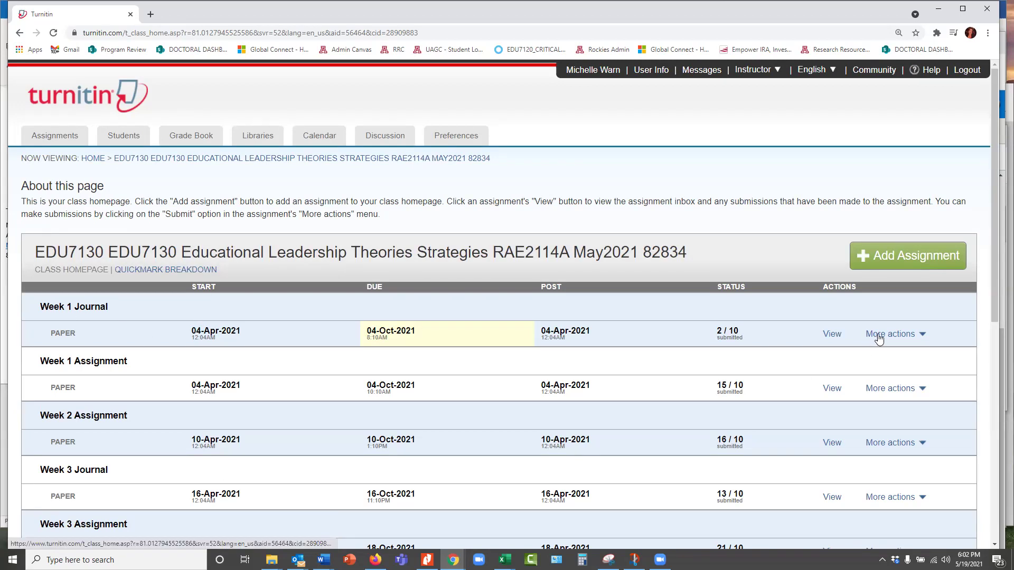
{"action": "left_click", "coordinate": [921, 335]}
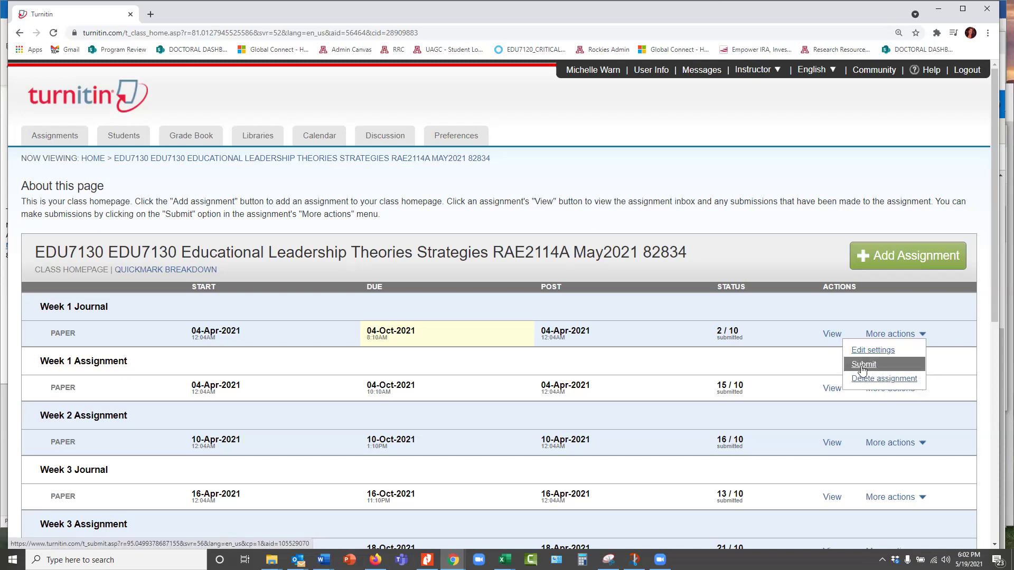
{"action": "left_click_drag", "start_coordinate": [863, 371], "coordinate": [864, 365]}
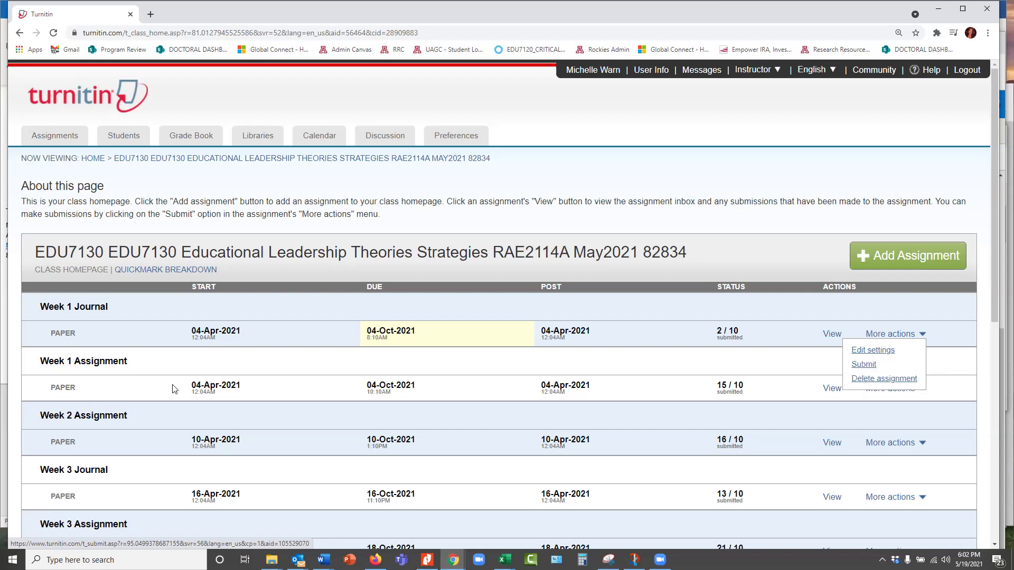
{"action": "left_click", "coordinate": [866, 368]}
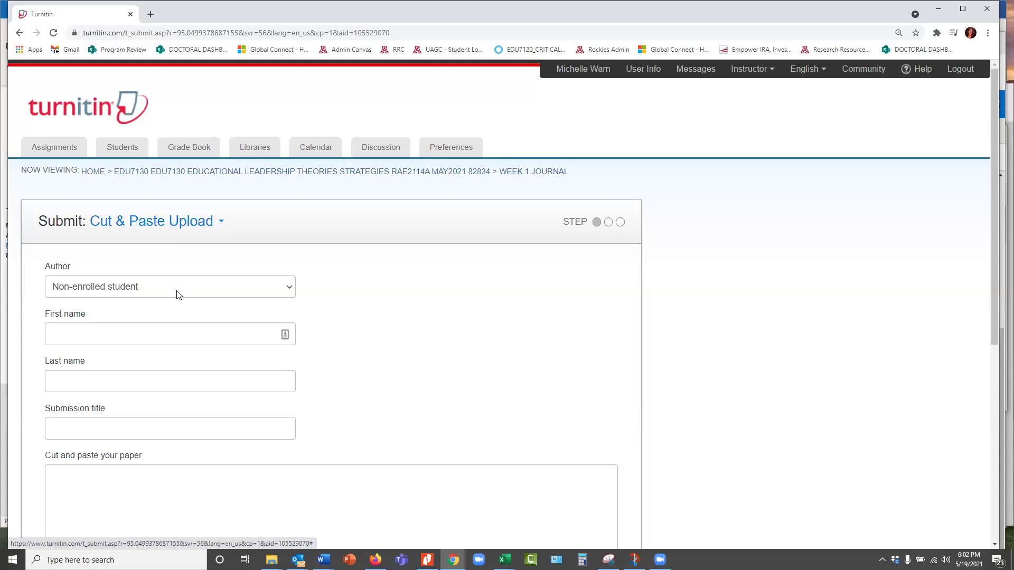
Enter the student's first and last name and the submission title 'Wk1 DB 2'
{"action": "left_click", "coordinate": [101, 338]}
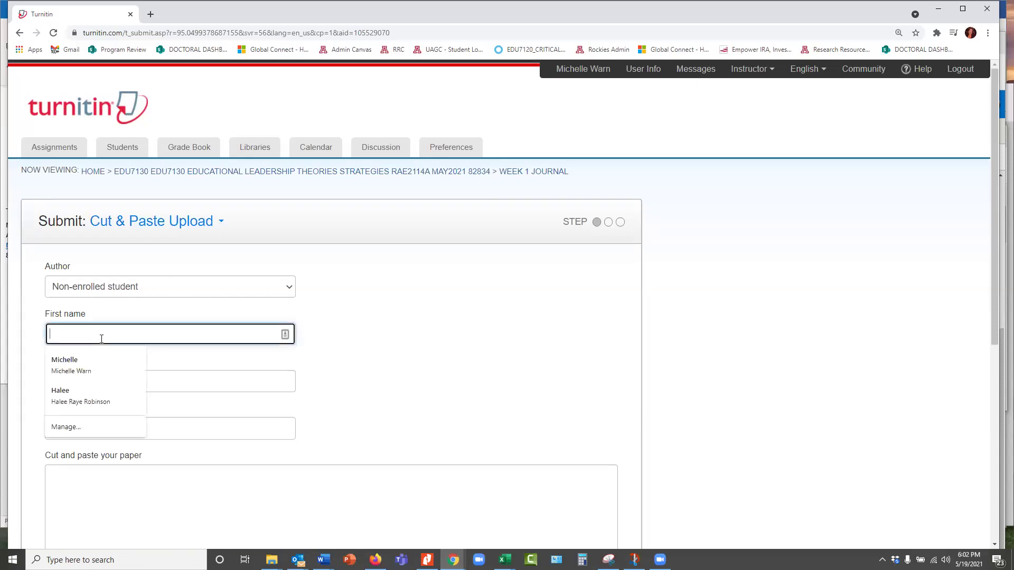
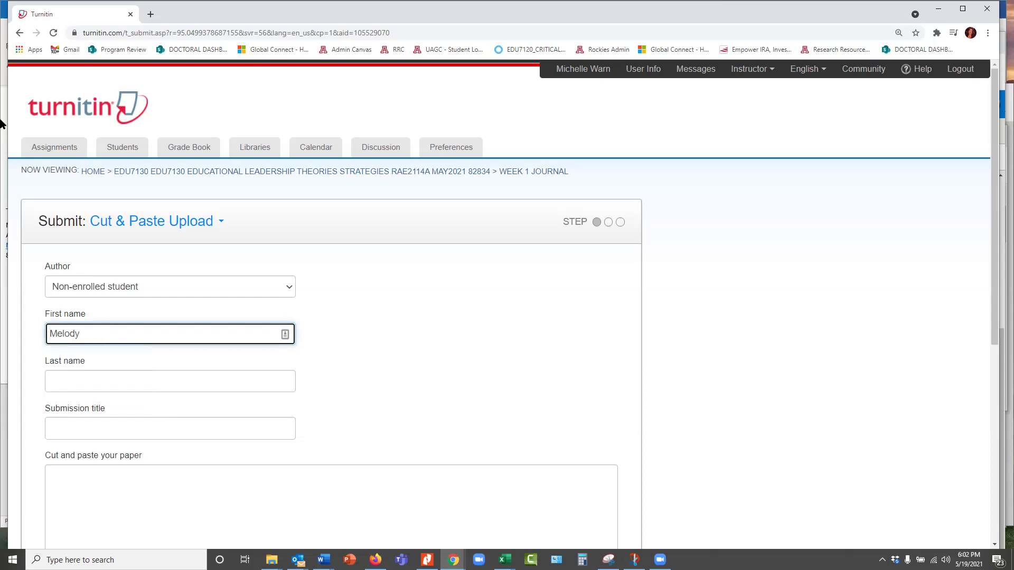
{"action": "left_click", "coordinate": [86, 383]}
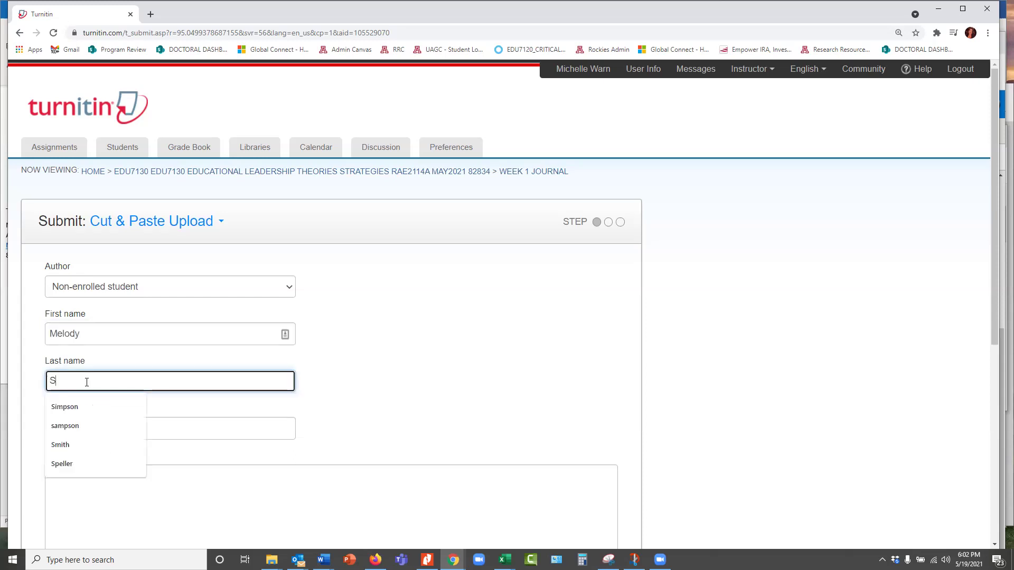
{"action": "left_click", "coordinate": [94, 432]}
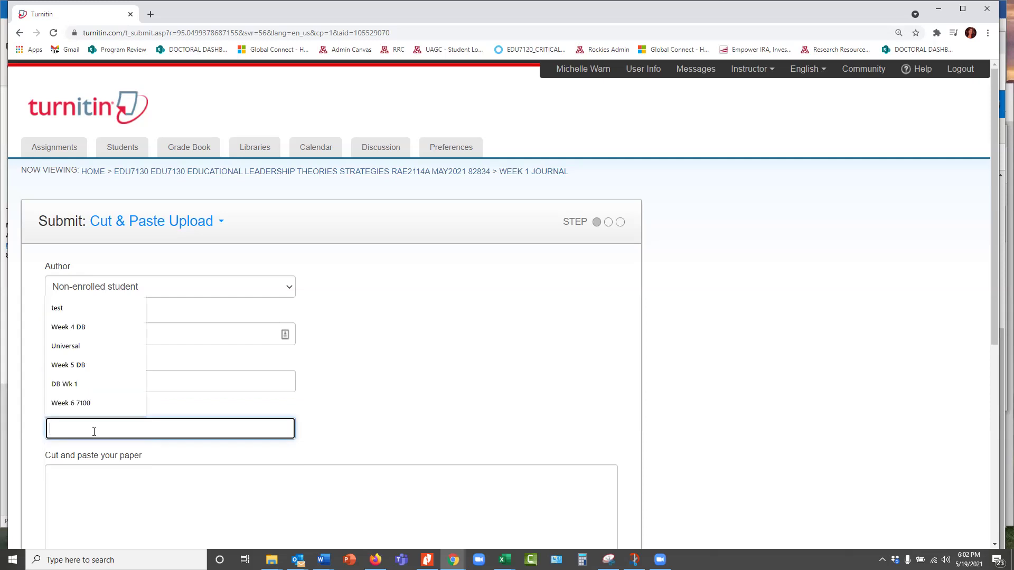
{"action": "type", "text": "W"}
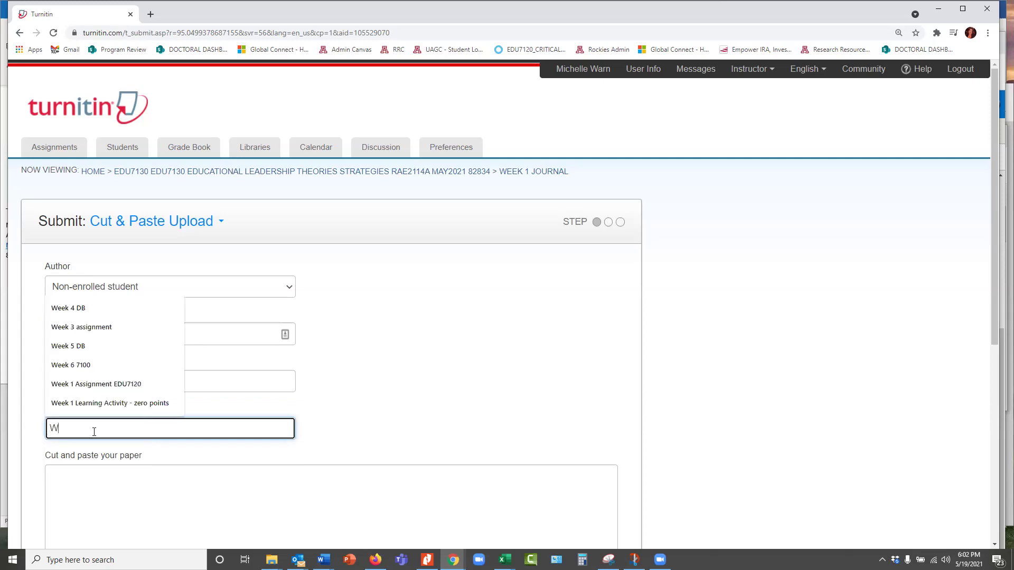
{"action": "type", "text": "ek"}
{"action": "key", "text": "BackSpace"}
{"action": "type", "text": "k "}
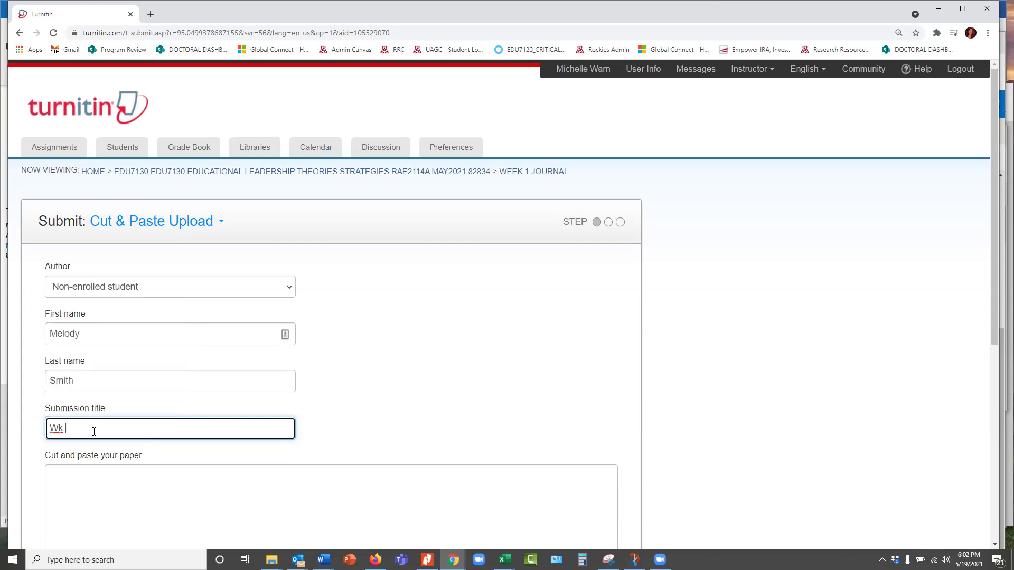
{"action": "type", "text": "DB 2"}
{"action": "left_click", "coordinate": [138, 481]}
{"action": "left_click", "coordinate": [64, 423]}
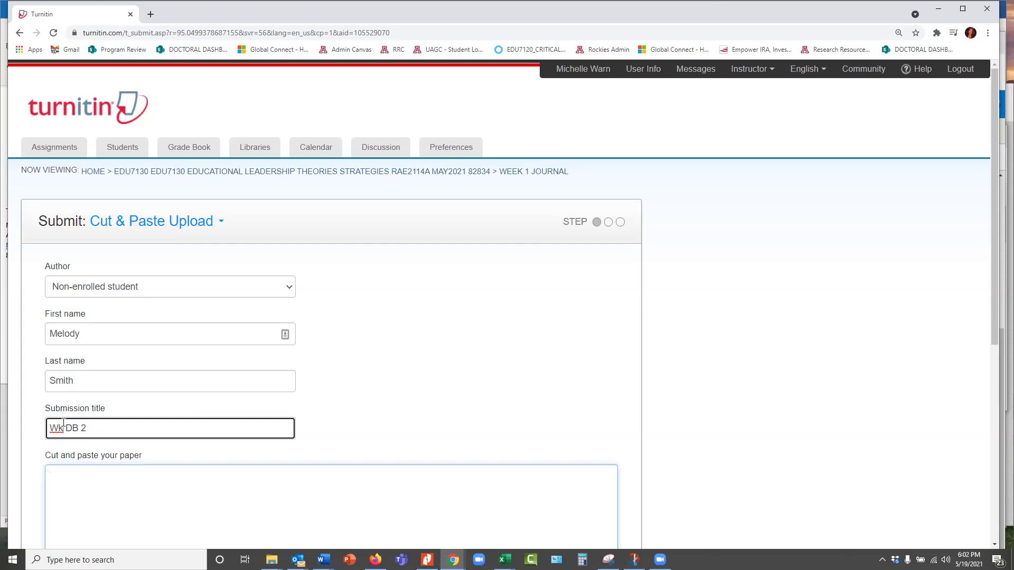
{"action": "type", "text": "i"}
{"action": "key", "text": "BackSpace"}
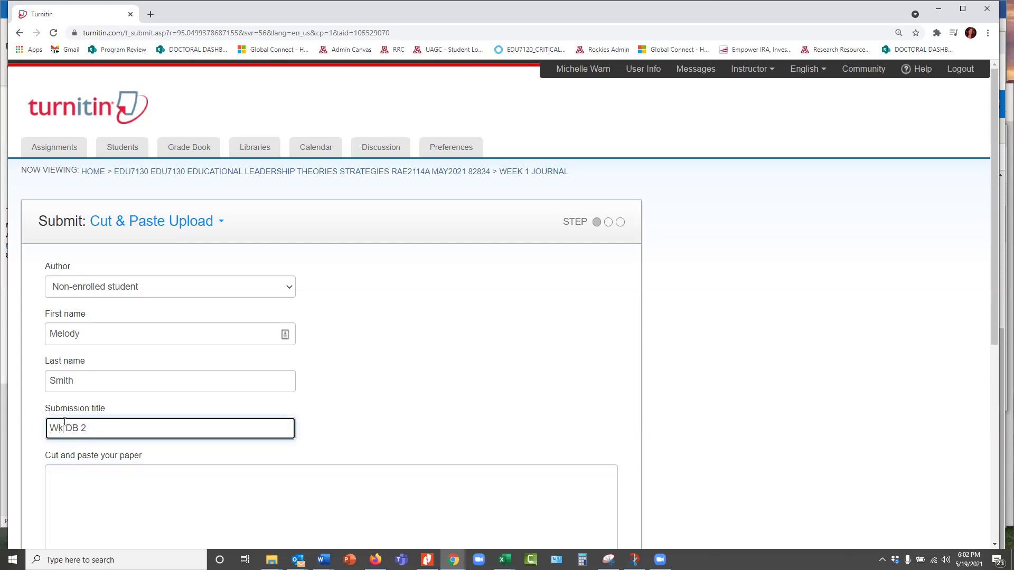
{"action": "type", "text": "1"}
{"action": "key", "text": "Tab"}
Paste the paper's text about coaches using music into the text box and upload it
{"action": "key", "text": "ctrl+v"}
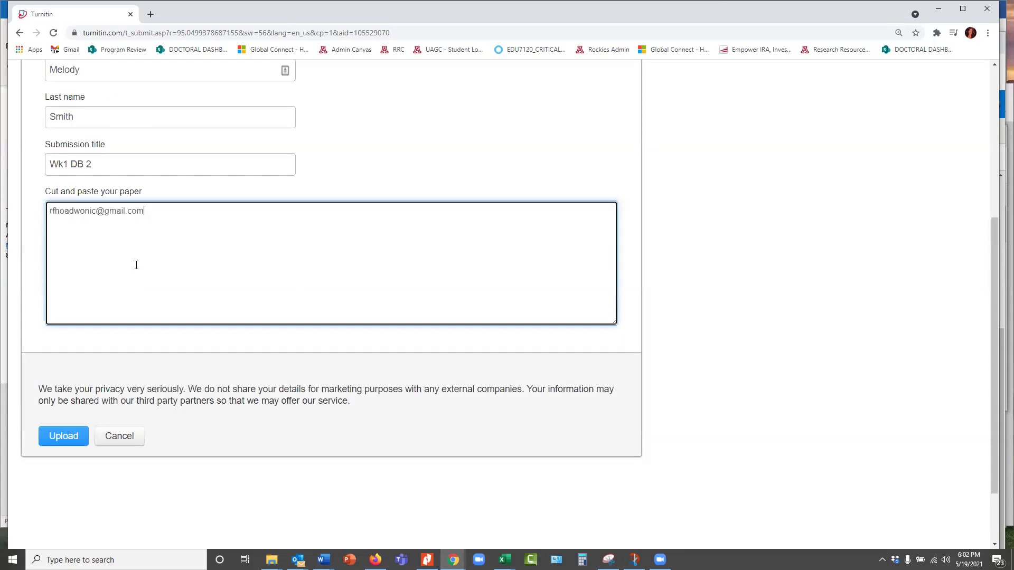
{"action": "key", "text": "ctrl+a"}
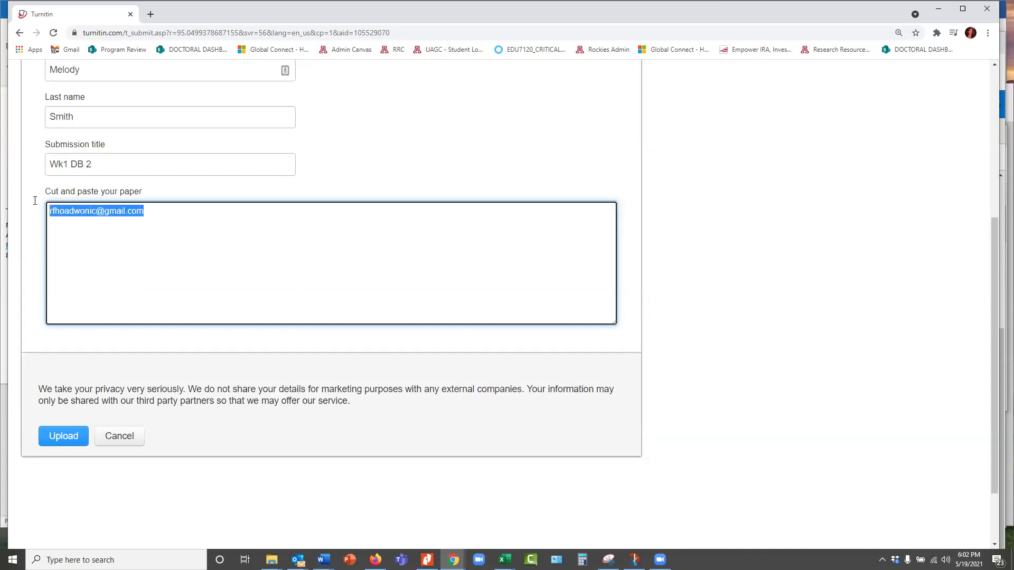
{"action": "key", "text": "BackSpace"}
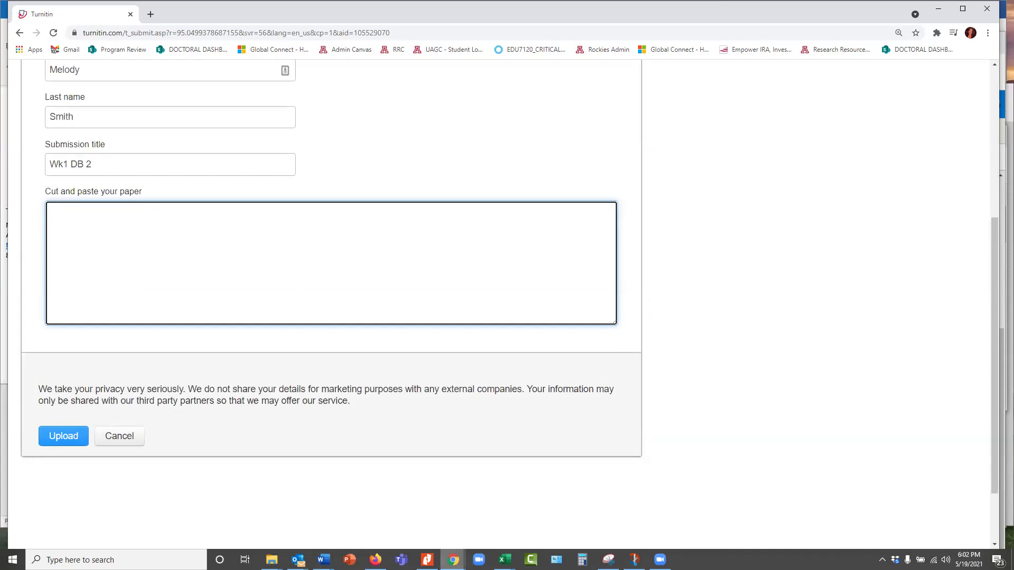
{"action": "mouse_move", "coordinate": [453, 559]}
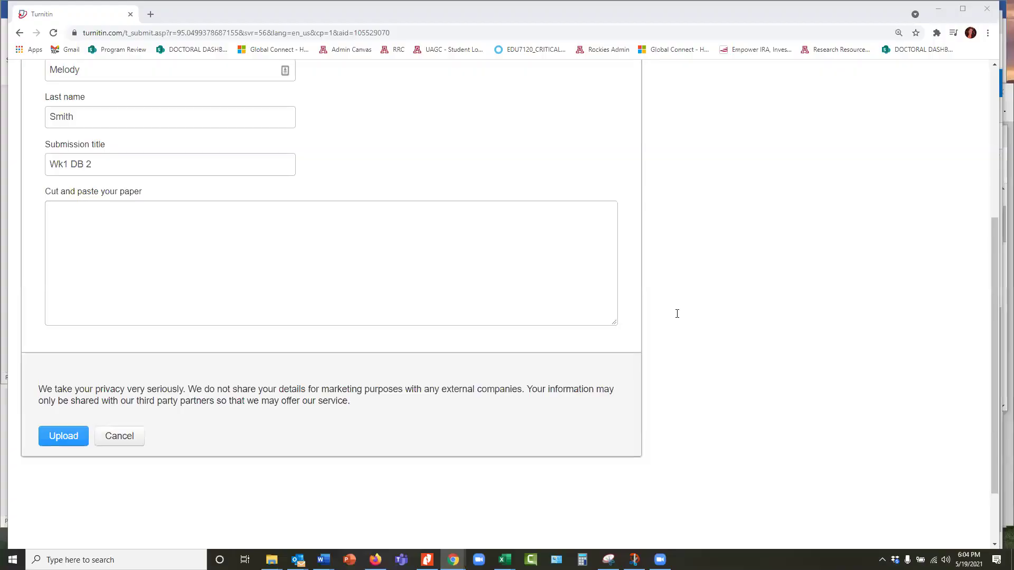
{"action": "left_click", "coordinate": [183, 239]}
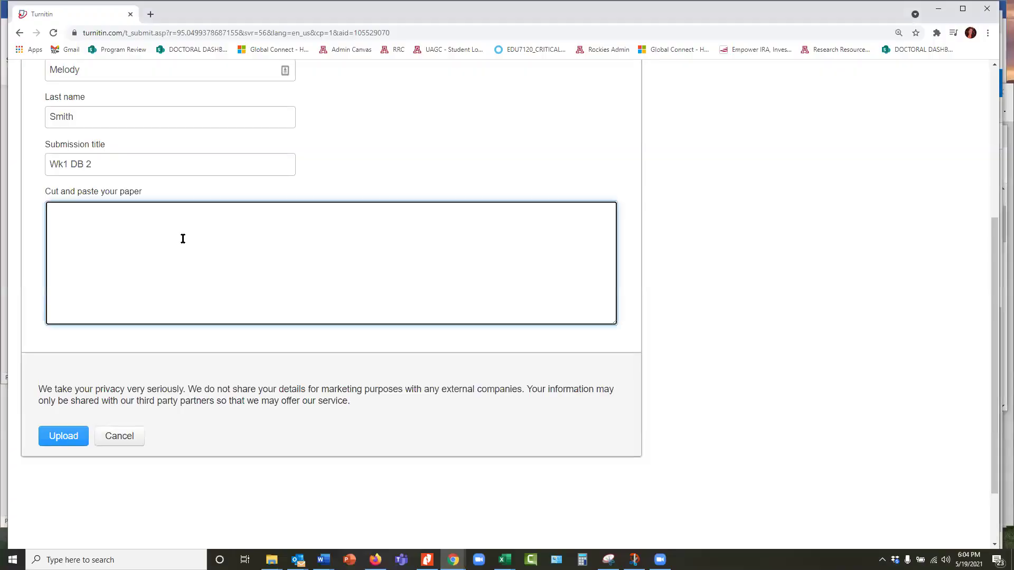
{"action": "type", "text": "This chapter includes the results from the interviews with the high school girls’ lacrosse coaches around how they use music during their training, practices, and before sporting events to help decrease their student-athletes' stress and anxiety. The framework informed the use of music by coaches to support peak performance, either by helping athletes move from states of low energy or focus to a state of peak performance or alternatively, by moving from a state of high anxiety and over stimulation to a state of peak performance. The Yerkes Dodson Law (1908) informed the data analysis process by describing the relationship between performance, anxiety, and stress. The law explained how levels of performance increase or decrease with varying levels of mental and physiological arousal. The Yerkes-Dodson Law (1908)"}
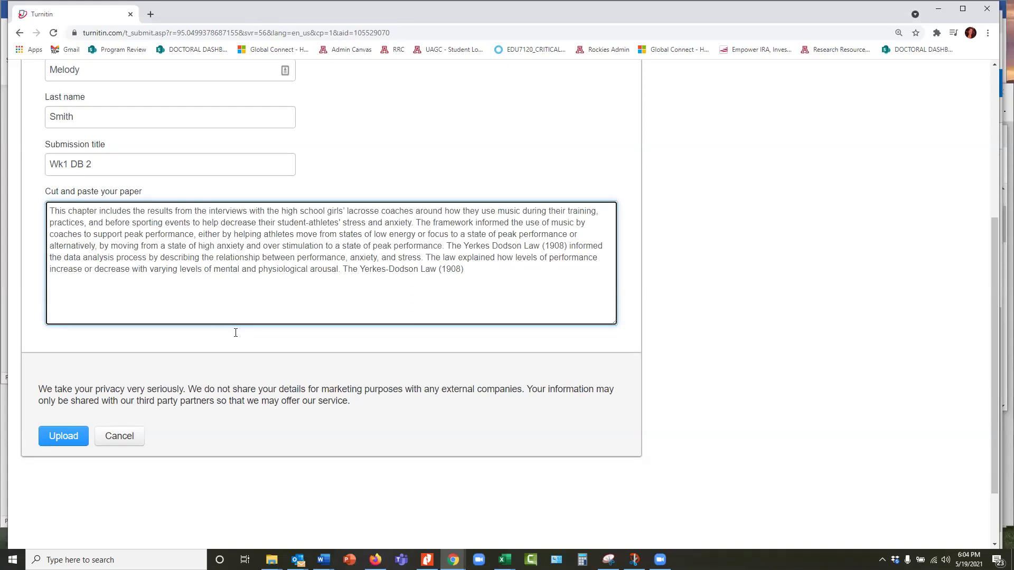
{"action": "scroll", "coordinate": [190, 385], "scroll_direction": "up", "scroll_amount": 3}
{"action": "scroll", "coordinate": [98, 426], "scroll_direction": "down", "scroll_amount": 3}
{"action": "left_click", "coordinate": [61, 436]}
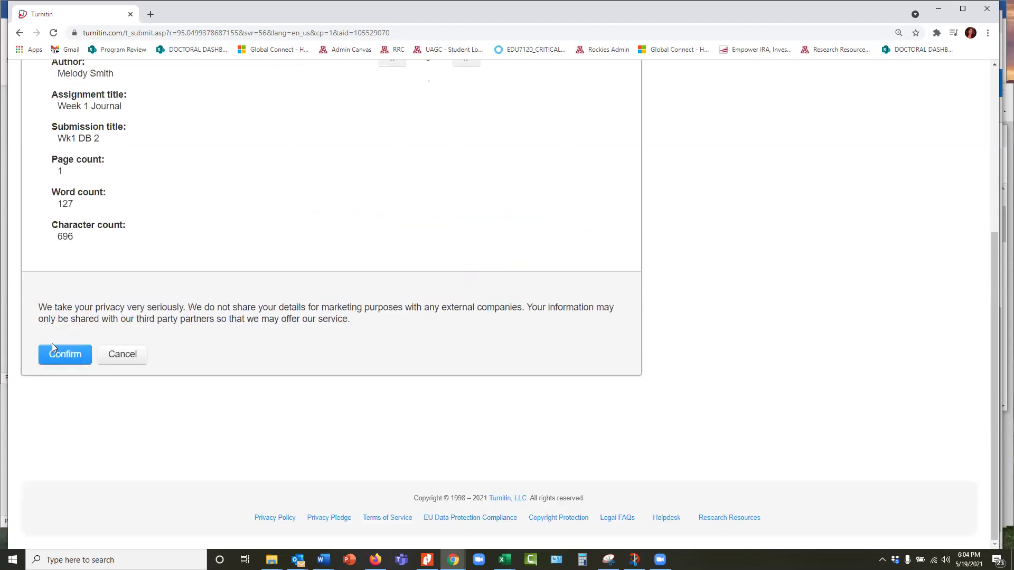
Confirm the Wk1 DB 2 submission and return to the Week 1 Journal assignment inbox
{"action": "scroll", "coordinate": [409, 247], "scroll_direction": "up", "scroll_amount": 2}
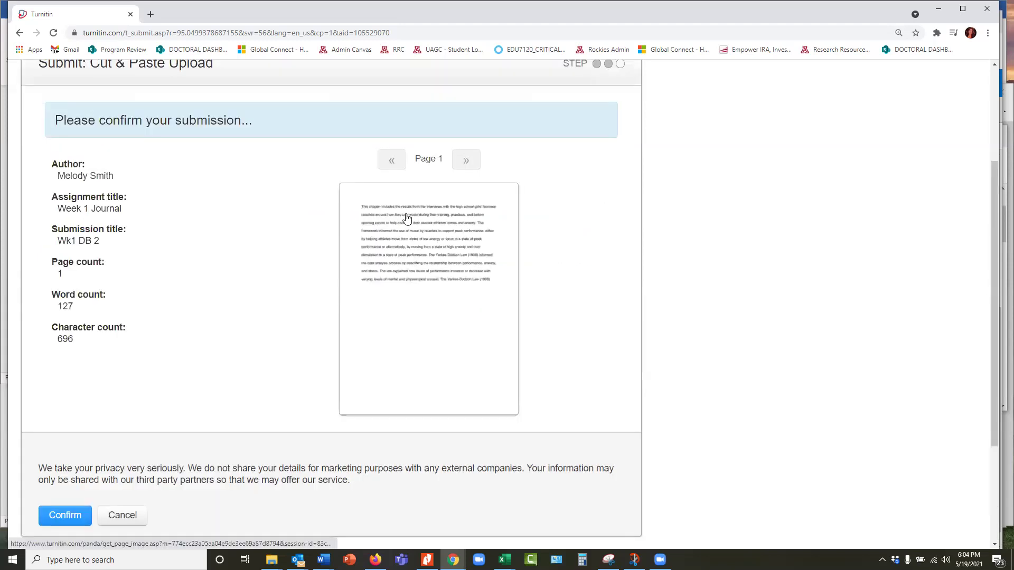
{"action": "left_click", "coordinate": [72, 520]}
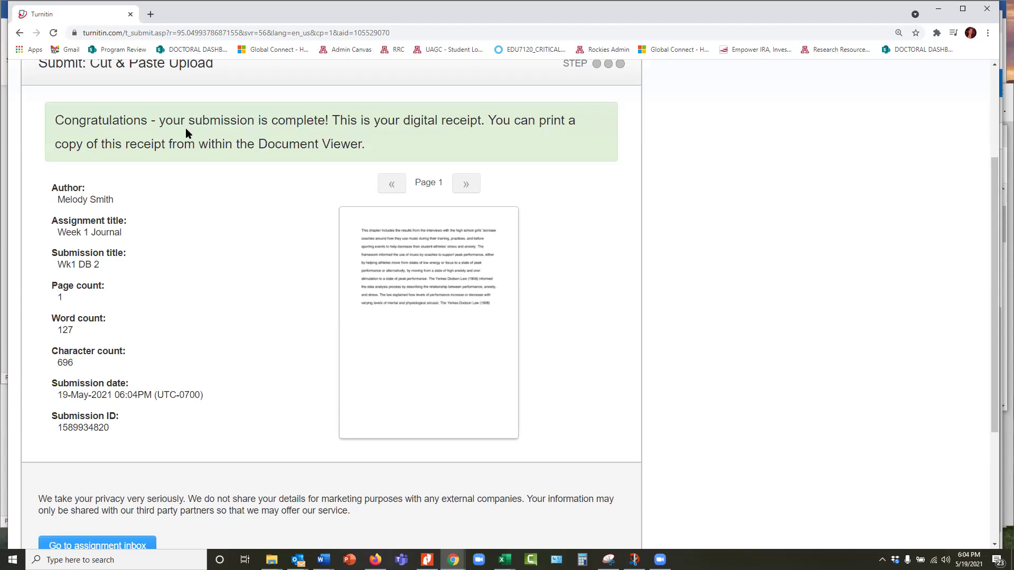
{"action": "scroll", "coordinate": [102, 425], "scroll_direction": "down", "scroll_amount": 2}
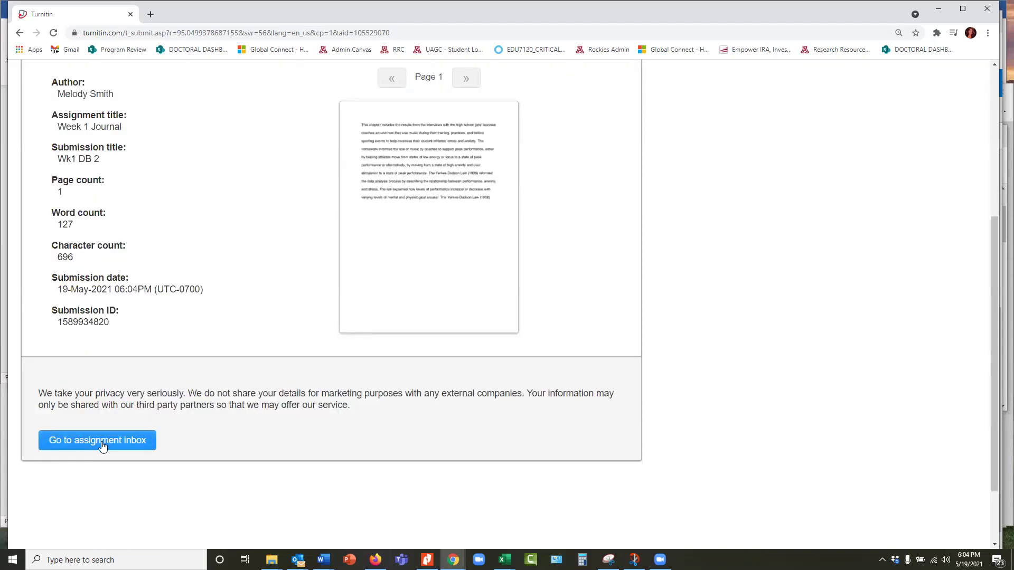
{"action": "left_click", "coordinate": [120, 442]}
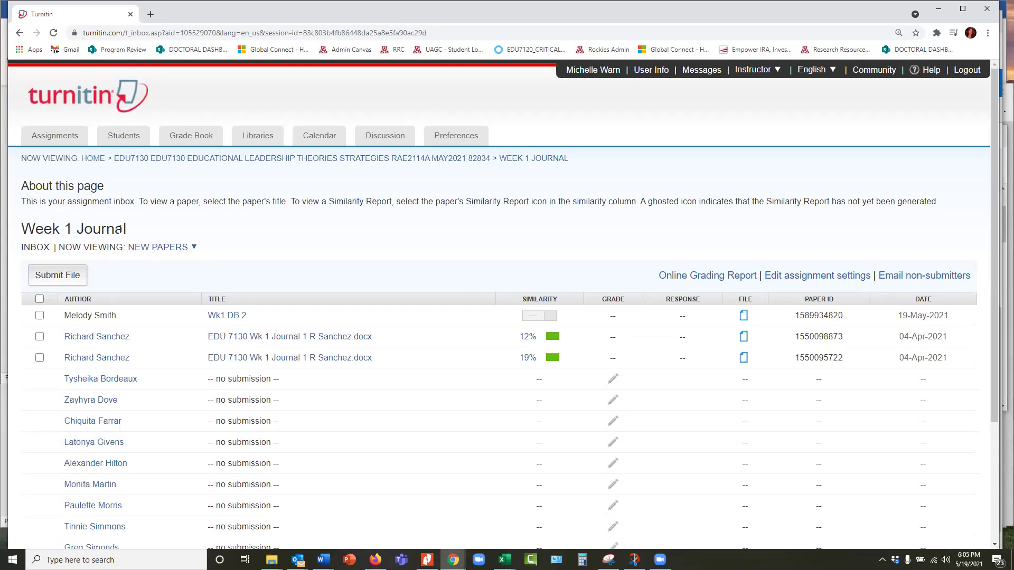
Scroll the Week 1 Journal inbox until Wk1 DB 2 shows its 100% similarity score
{"action": "scroll", "coordinate": [98, 257], "scroll_direction": "down", "scroll_amount": 1}
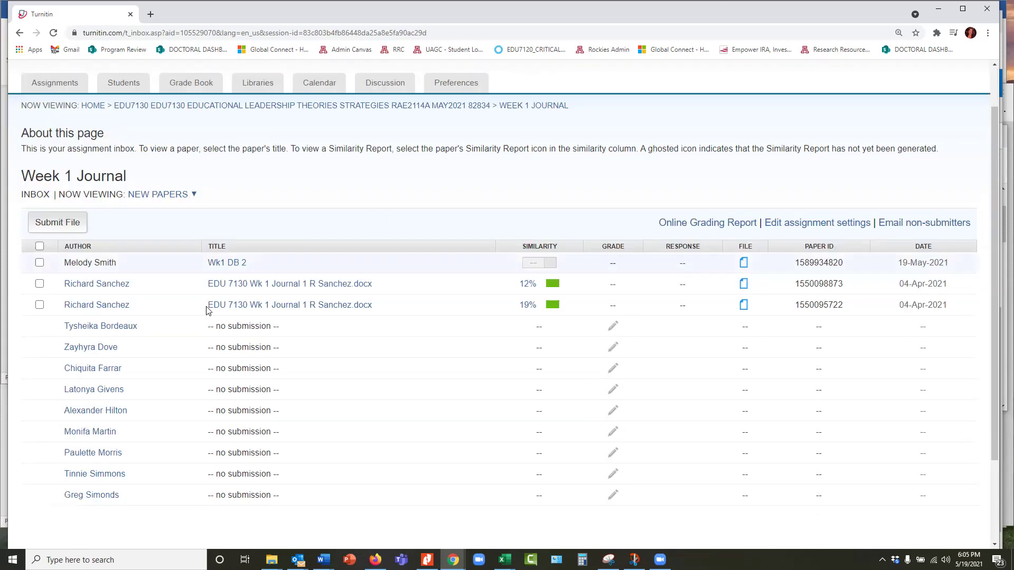
{"action": "scroll", "coordinate": [107, 299], "scroll_direction": "up", "scroll_amount": 1}
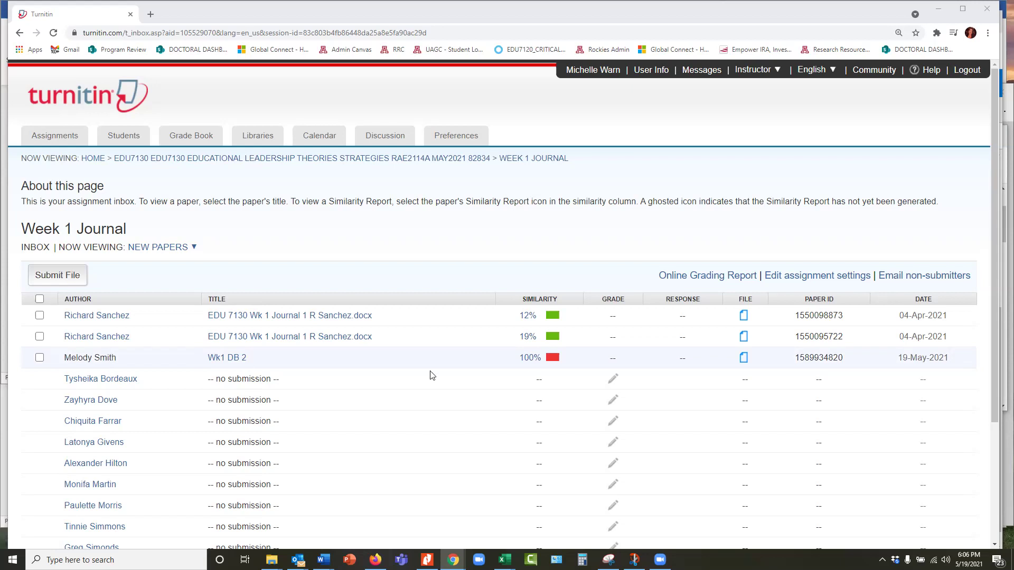
{"action": "scroll", "coordinate": [533, 364], "scroll_direction": "down", "scroll_amount": 4}
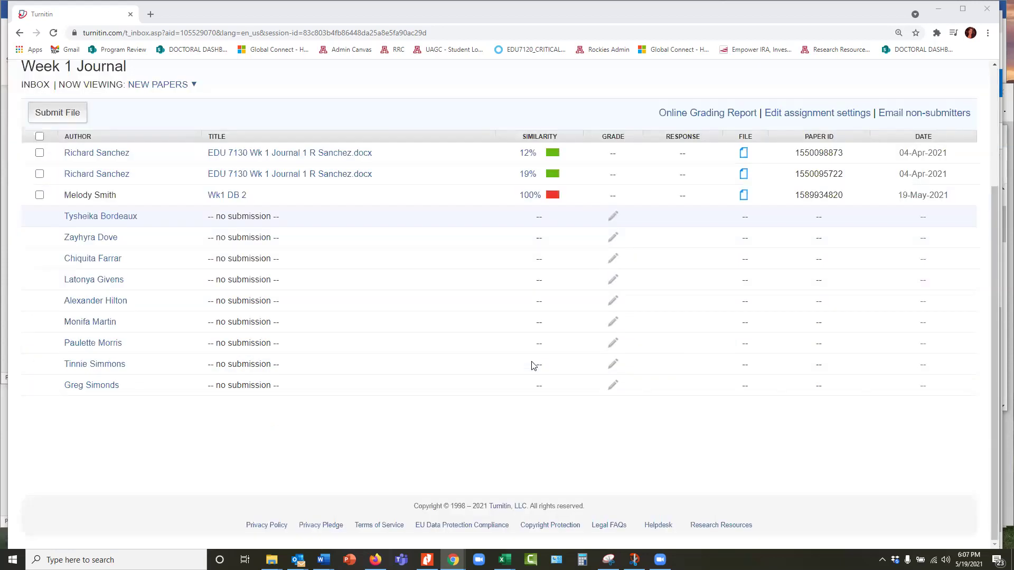
{"action": "scroll", "coordinate": [533, 364], "scroll_direction": "up", "scroll_amount": 4}
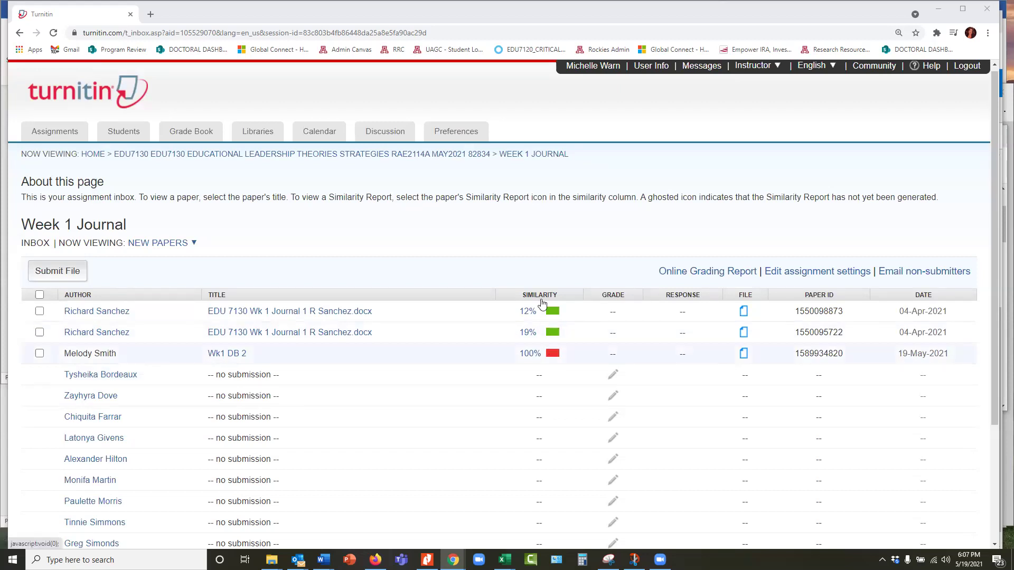
Open the Wk1 DB 2 similarity report and show all sources, a Bridgepoint Education student paper
{"action": "left_click", "coordinate": [553, 353]}
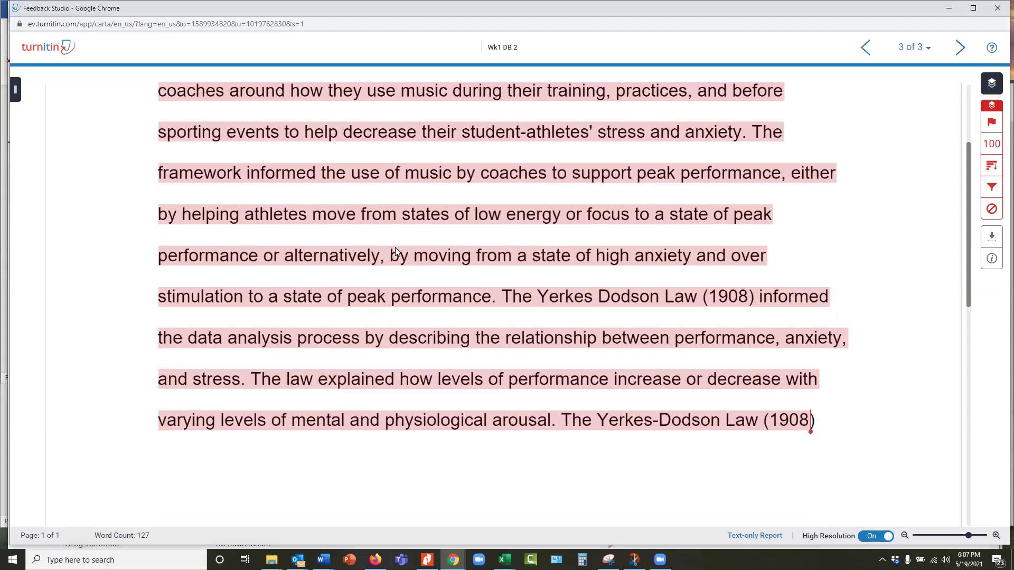
{"action": "scroll", "coordinate": [303, 214], "scroll_direction": "up", "scroll_amount": 3}
{"action": "scroll", "coordinate": [351, 204], "scroll_direction": "down", "scroll_amount": 2}
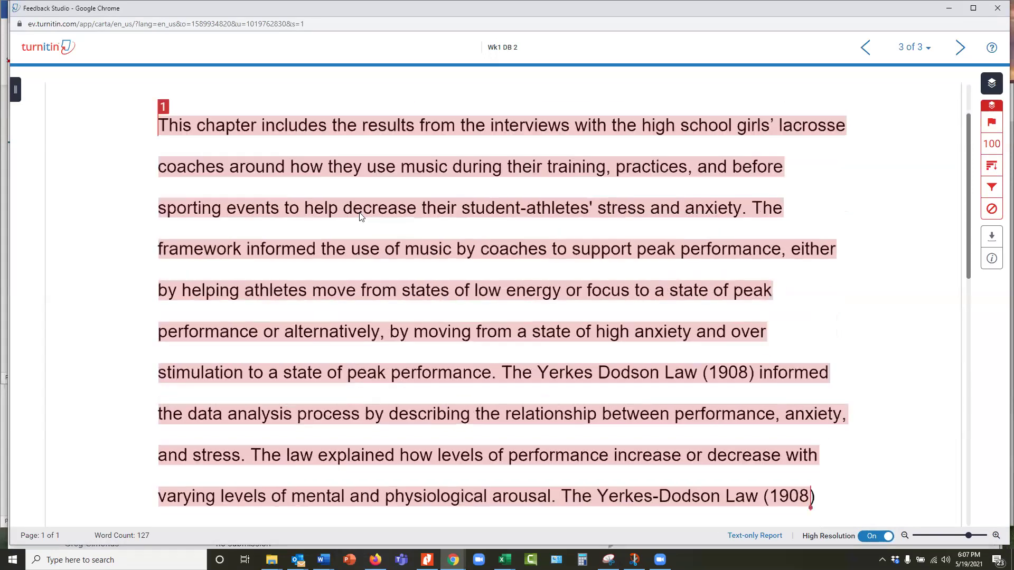
{"action": "scroll", "coordinate": [334, 175], "scroll_direction": "up", "scroll_amount": 1}
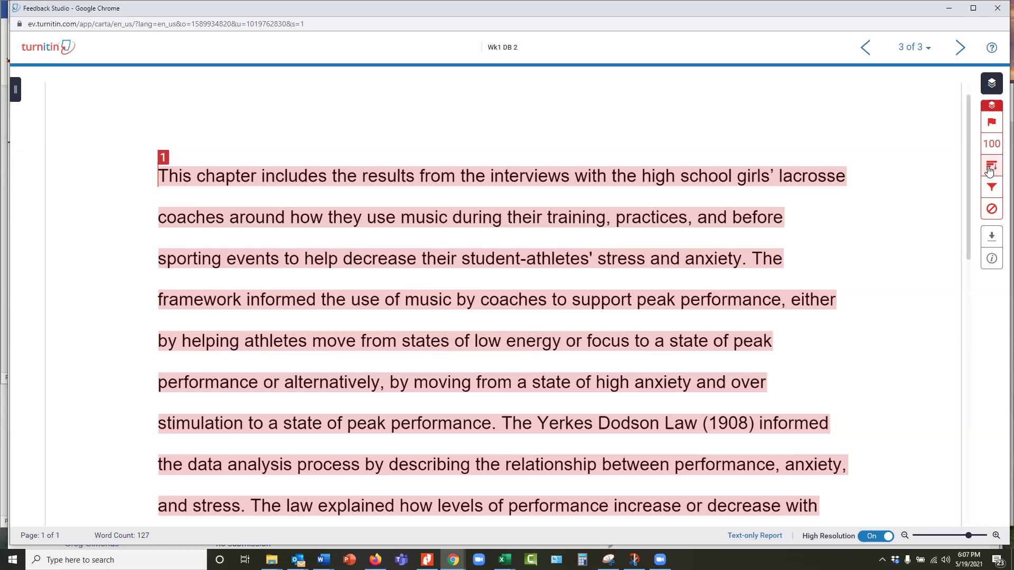
{"action": "left_click", "coordinate": [989, 167]}
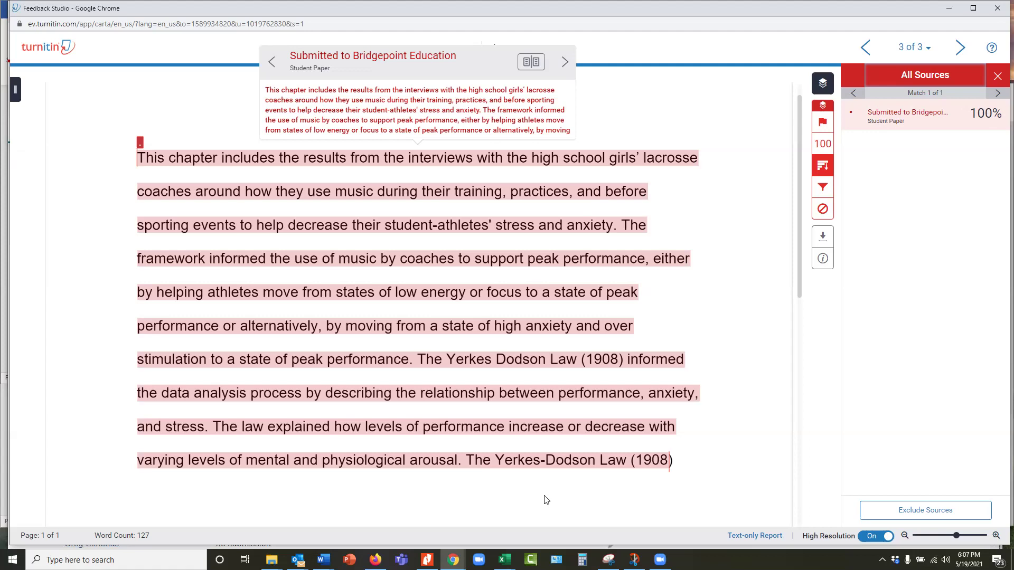
Close Feedback Studio, return to the instructor homepage, and start adding a new class
{"action": "left_click", "coordinate": [998, 8]}
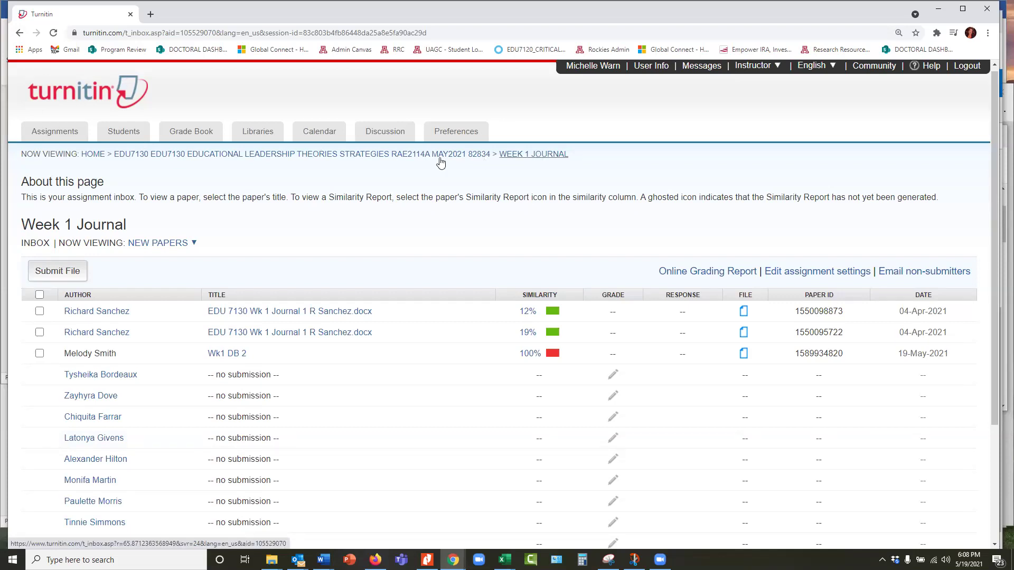
{"action": "left_click", "coordinate": [96, 152]}
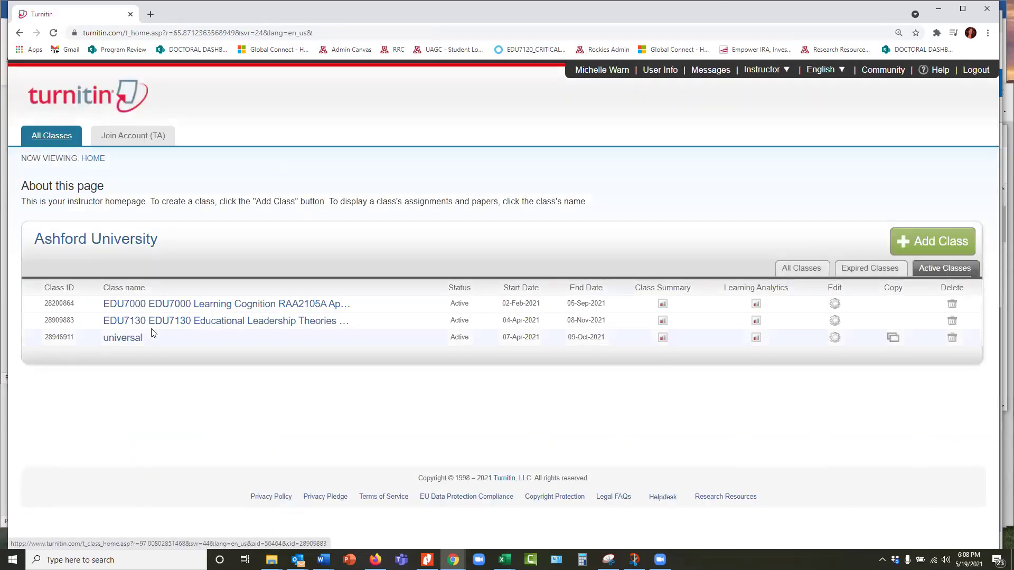
{"action": "left_click", "coordinate": [935, 246]}
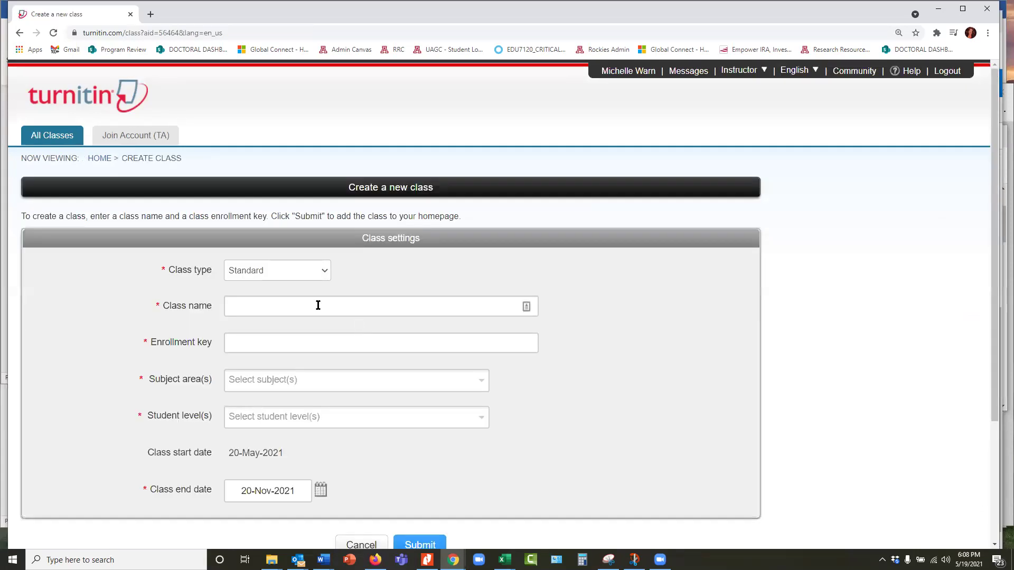
Name the new class testingII and set its enrollment key
{"action": "left_click", "coordinate": [318, 305]}
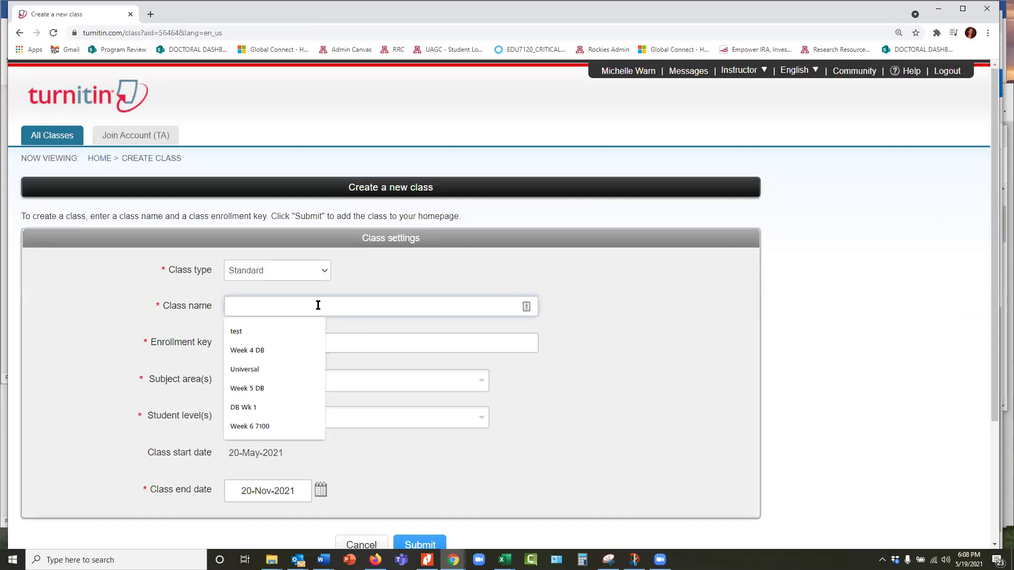
{"action": "left_click", "coordinate": [293, 336]}
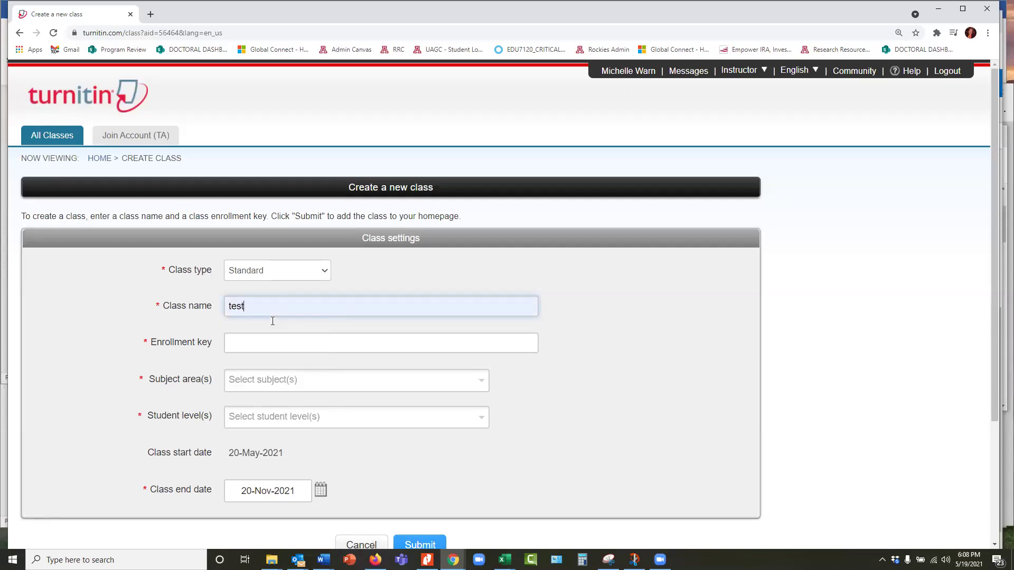
{"action": "type", "text": "ing"}
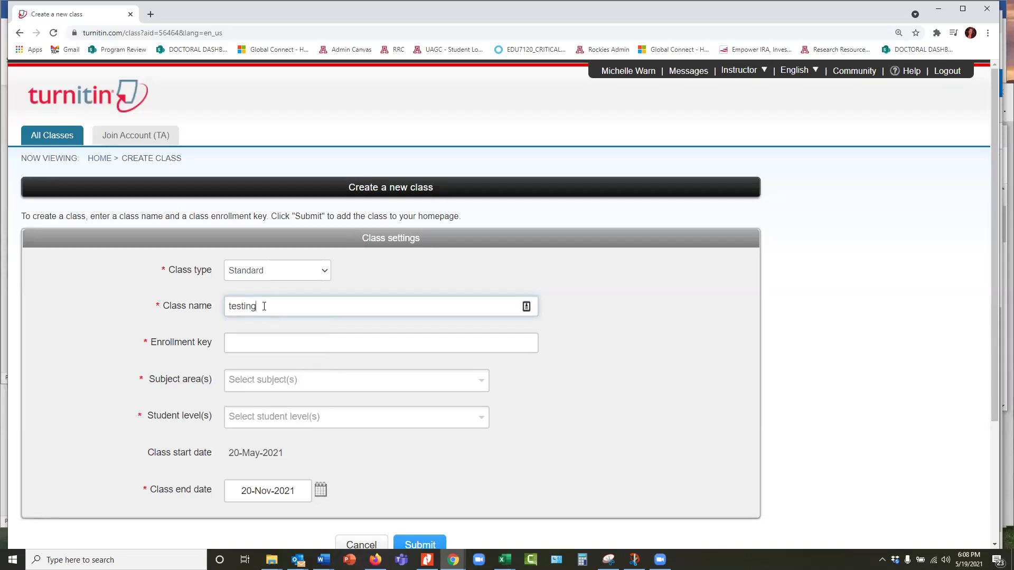
{"action": "type", "text": "II"}
{"action": "left_click", "coordinate": [267, 350]}
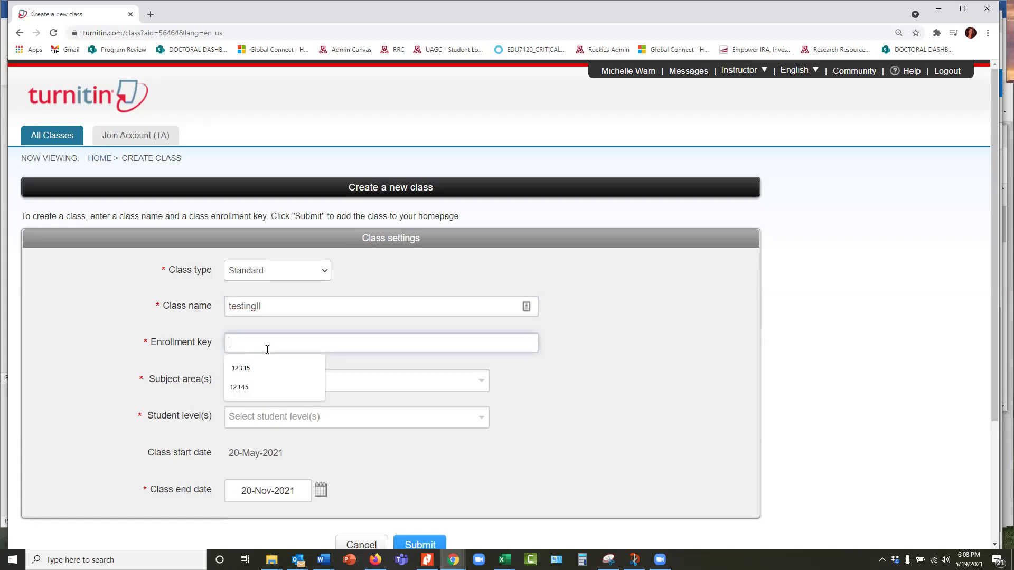
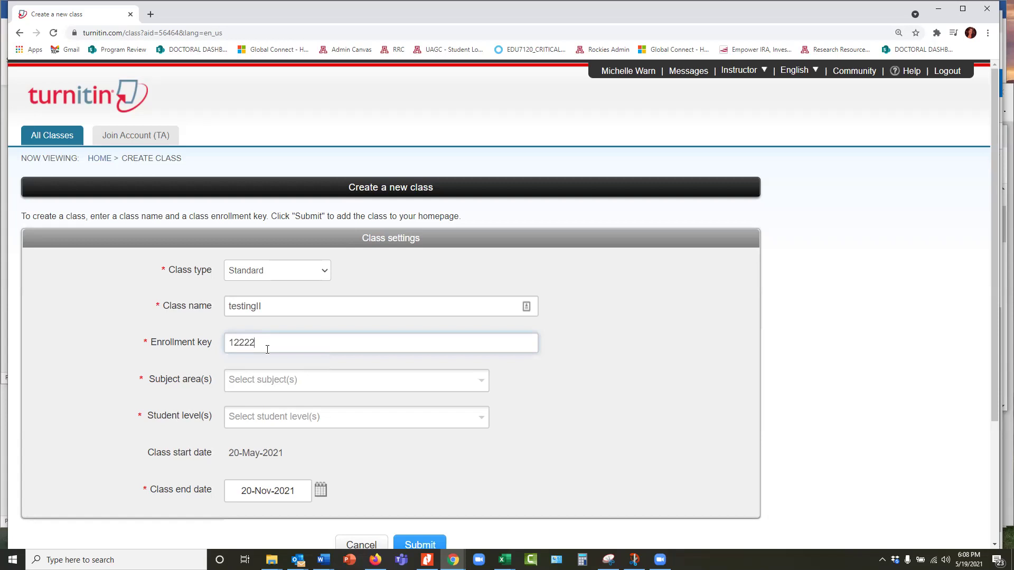
{"action": "key", "text": "ctrl+a"}
{"action": "key", "text": "BackSpace"}
Choose Career/Technical subject area and Graduate student level, then submit the class
{"action": "left_click", "coordinate": [254, 381]}
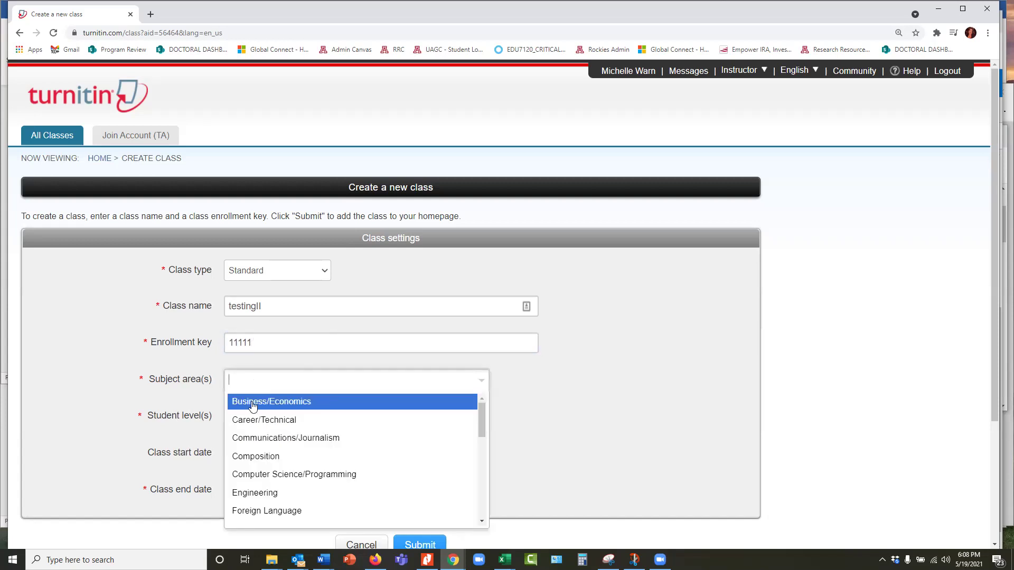
{"action": "type", "text": "educat"}
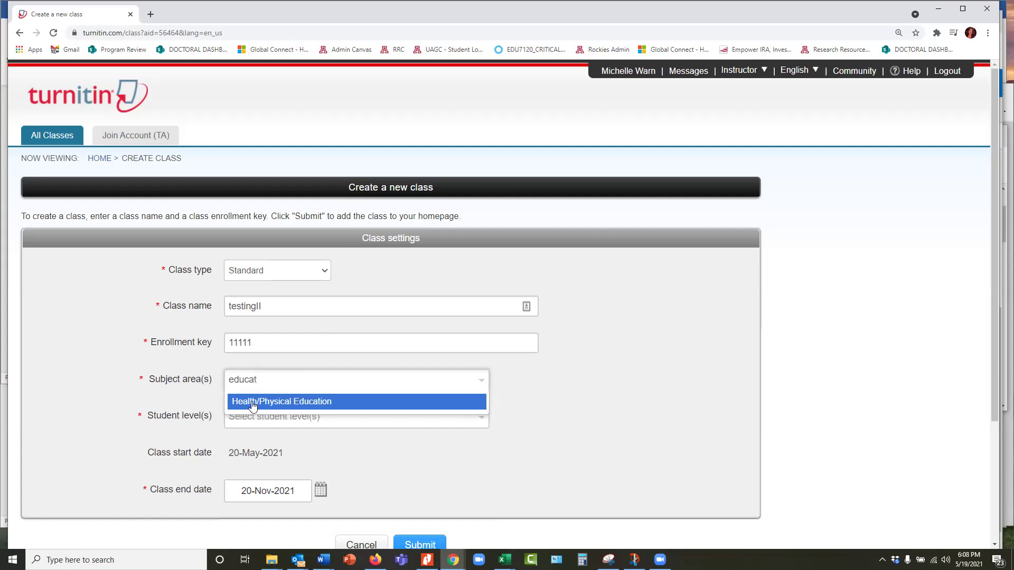
{"action": "type", "text": "ion"}
{"action": "left_click", "coordinate": [268, 388]}
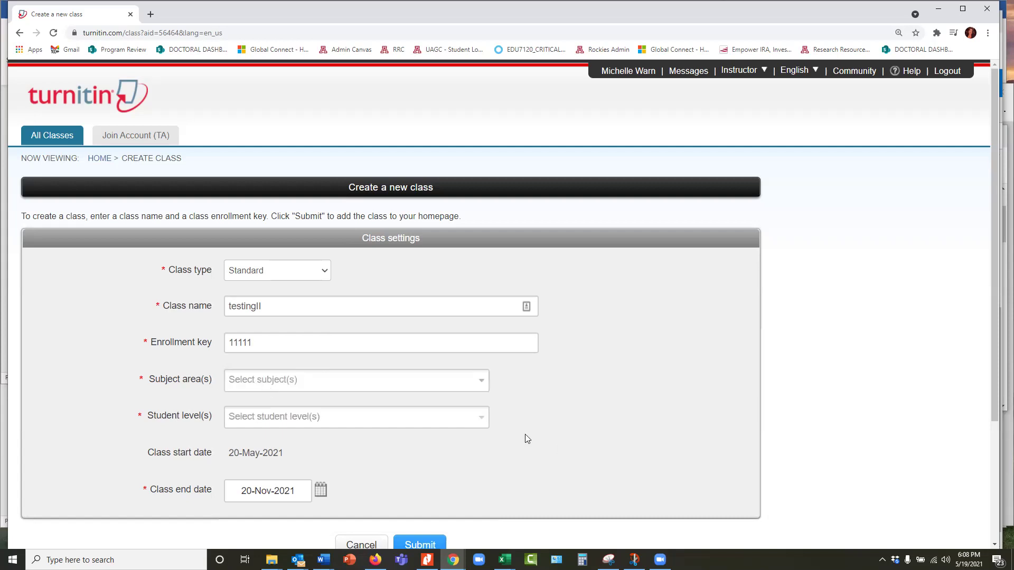
{"action": "left_click", "coordinate": [343, 391]}
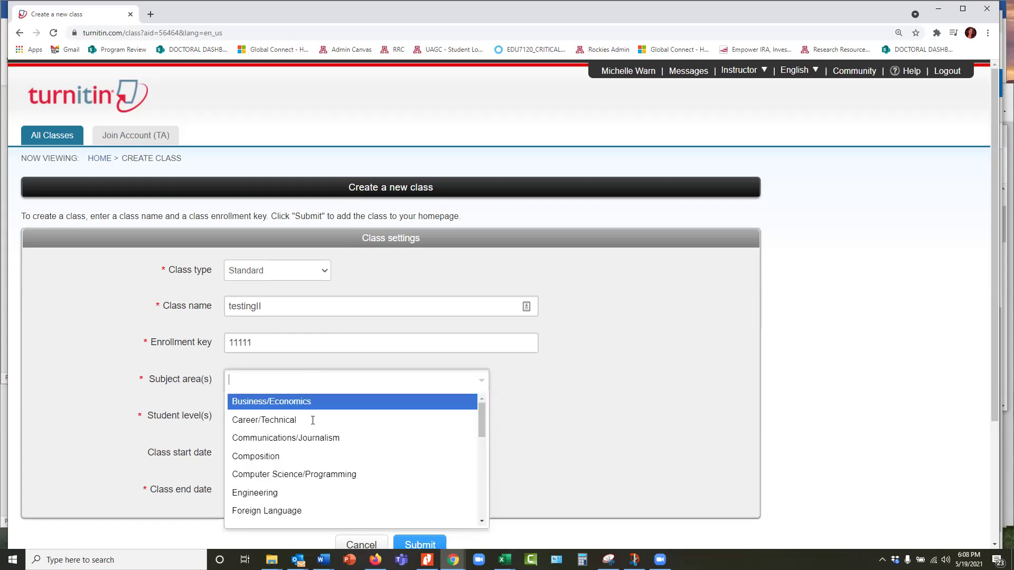
{"action": "left_click", "coordinate": [312, 421]}
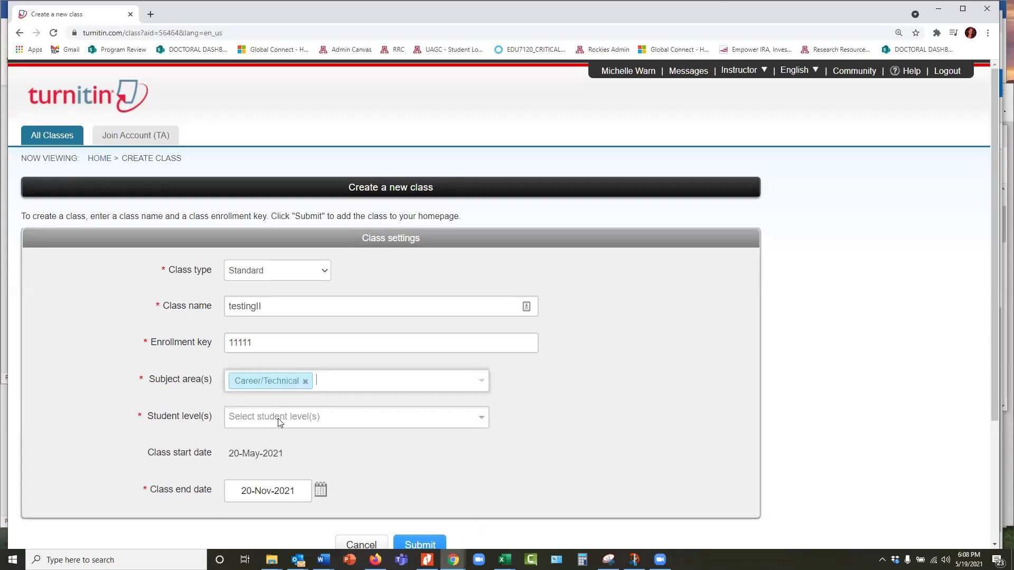
{"action": "left_click", "coordinate": [275, 418]}
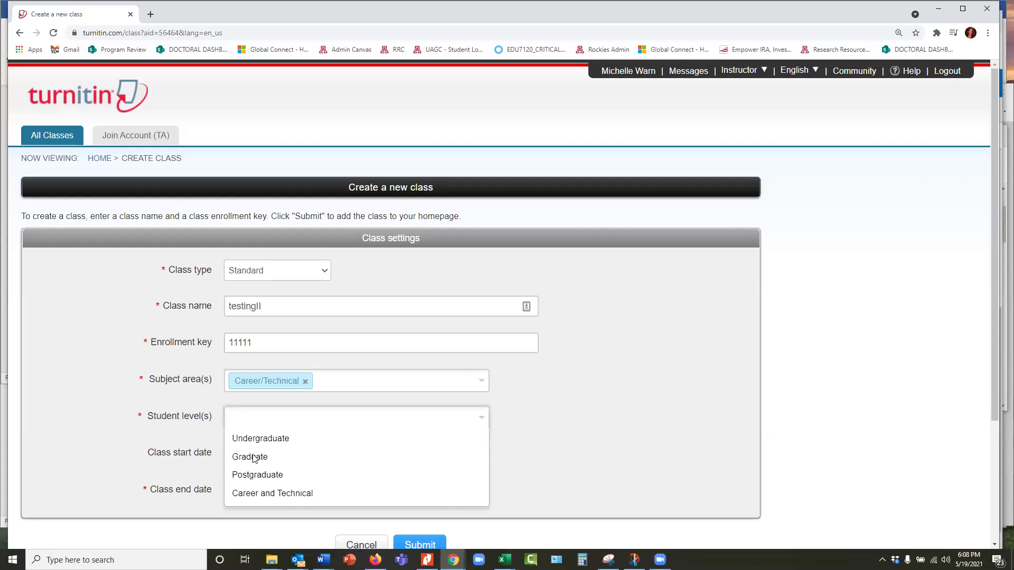
{"action": "left_click", "coordinate": [251, 456]}
{"action": "scroll", "coordinate": [270, 449], "scroll_direction": "down", "scroll_amount": 1}
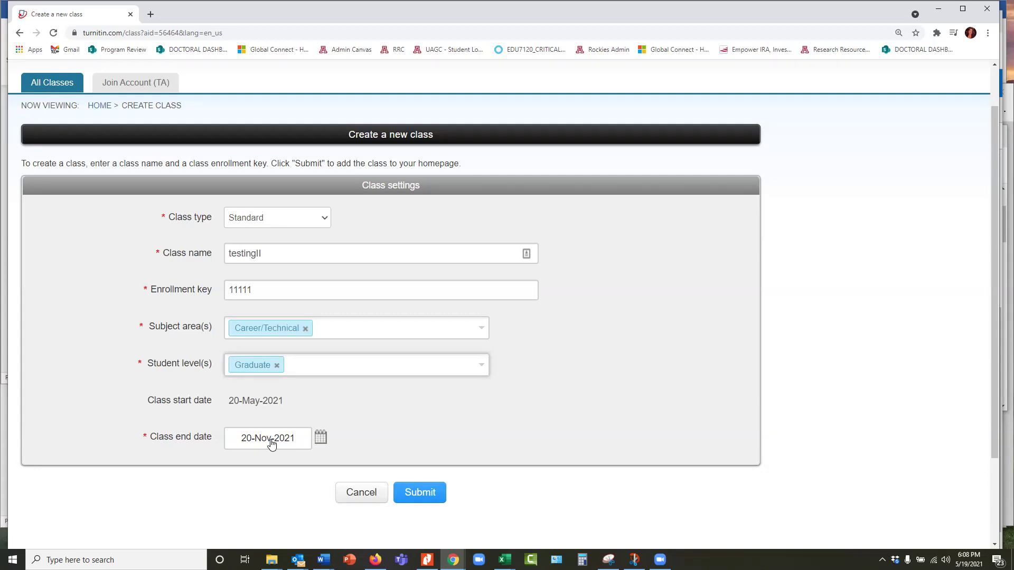
{"action": "left_click", "coordinate": [422, 492]}
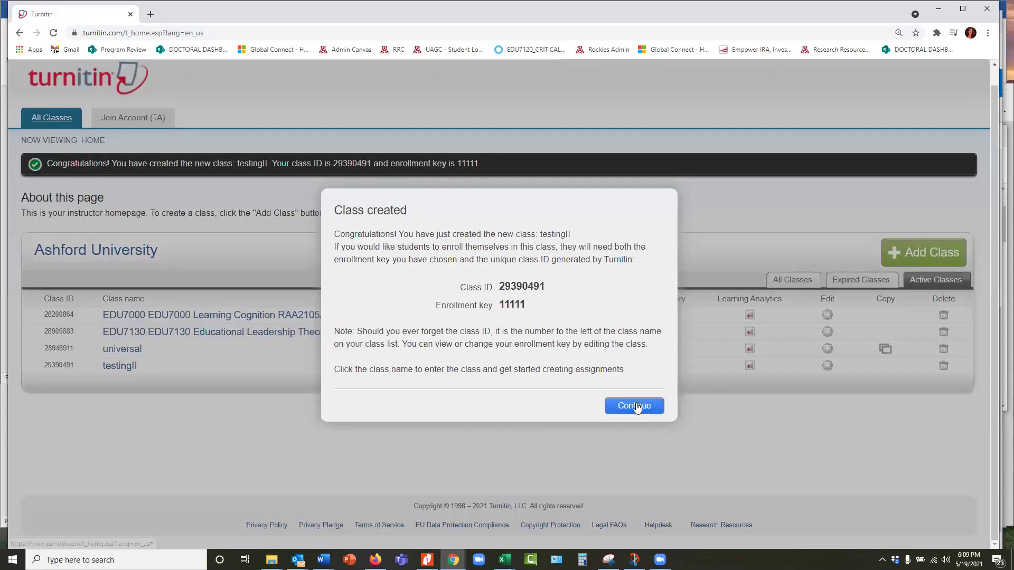
Dismiss the class-created dialog, open testingII, and start a new assignment
{"action": "left_click", "coordinate": [635, 404]}
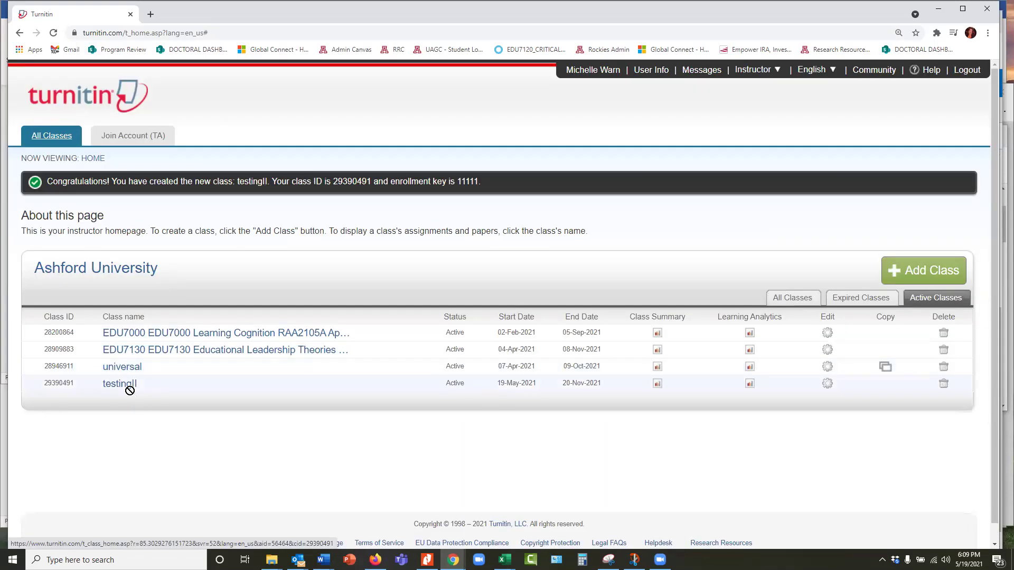
{"action": "left_click", "coordinate": [130, 386]}
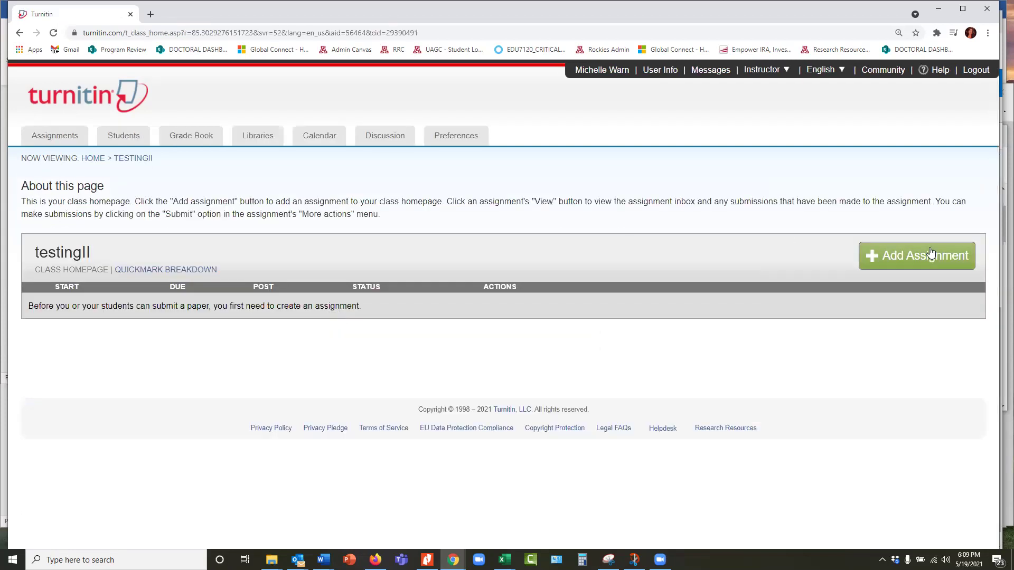
{"action": "left_click", "coordinate": [876, 271]}
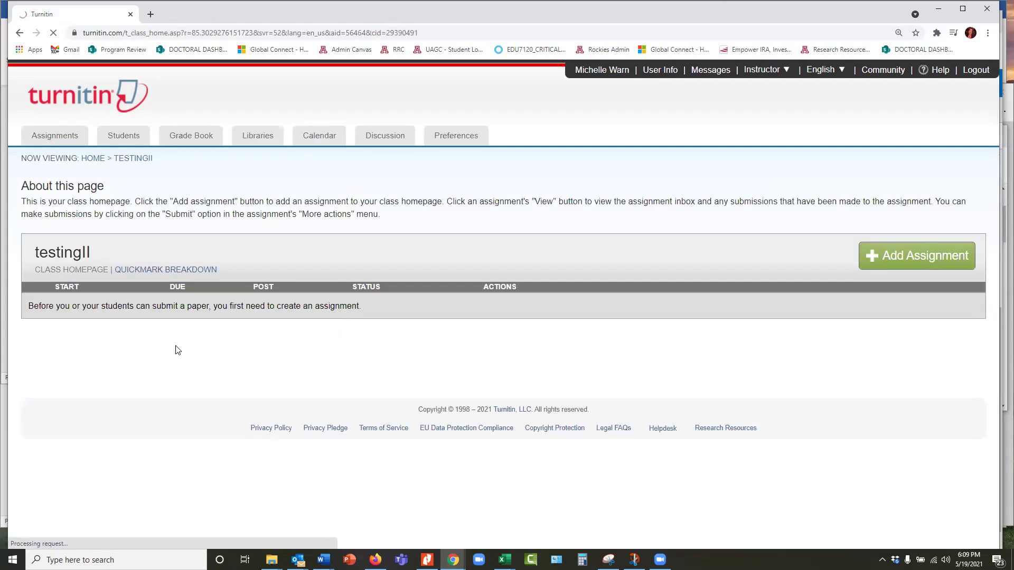
{"action": "left_click", "coordinate": [906, 256]}
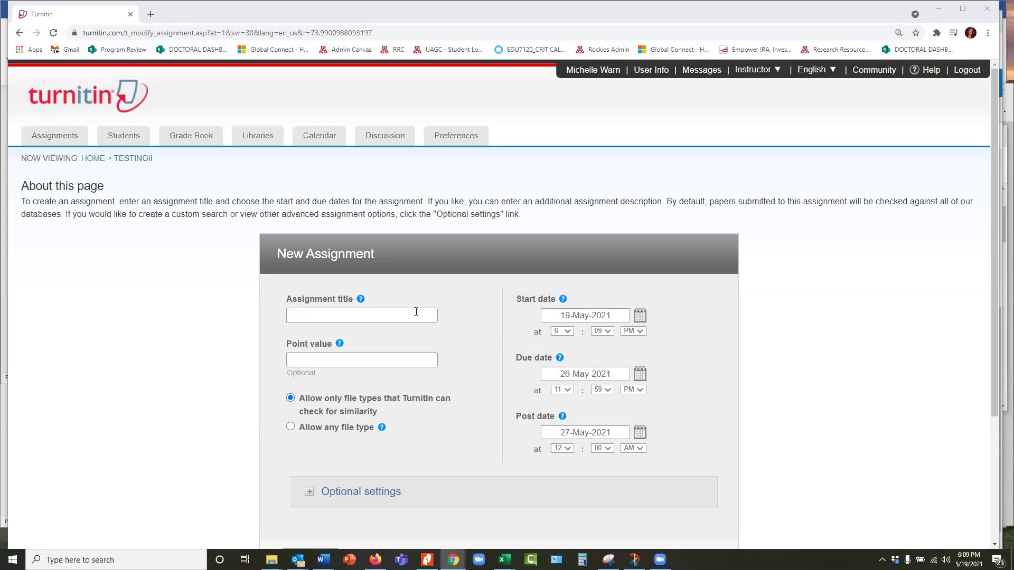
Title the assignment 'Universal', keep the default 26-May-2021 due date, and submit it
{"action": "left_click", "coordinate": [416, 311]}
{"action": "type", "text": "uN"}
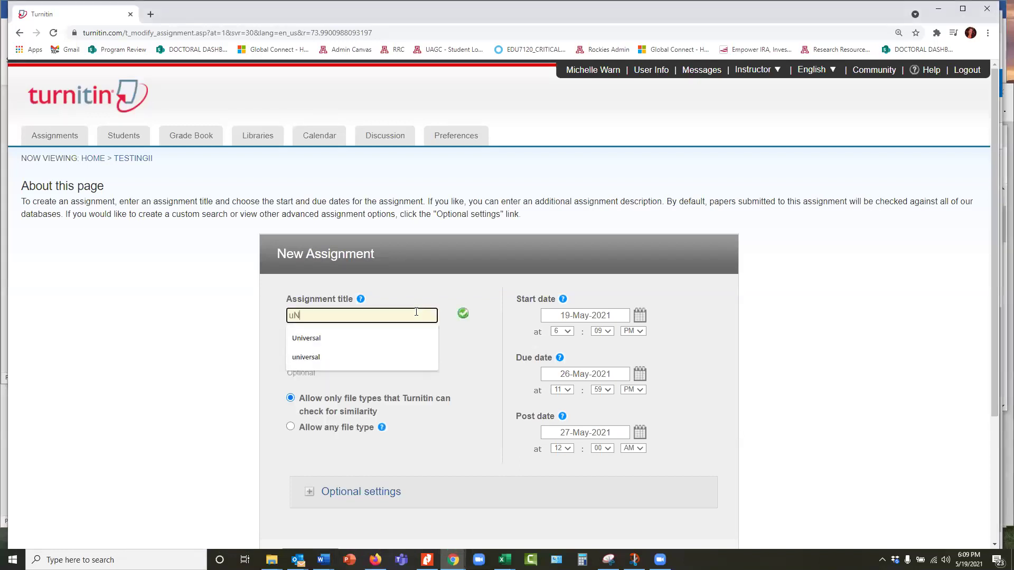
{"action": "key", "text": "BackSpace"}
{"action": "key", "text": "BackSpace"}
{"action": "key", "text": "BackSpace"}
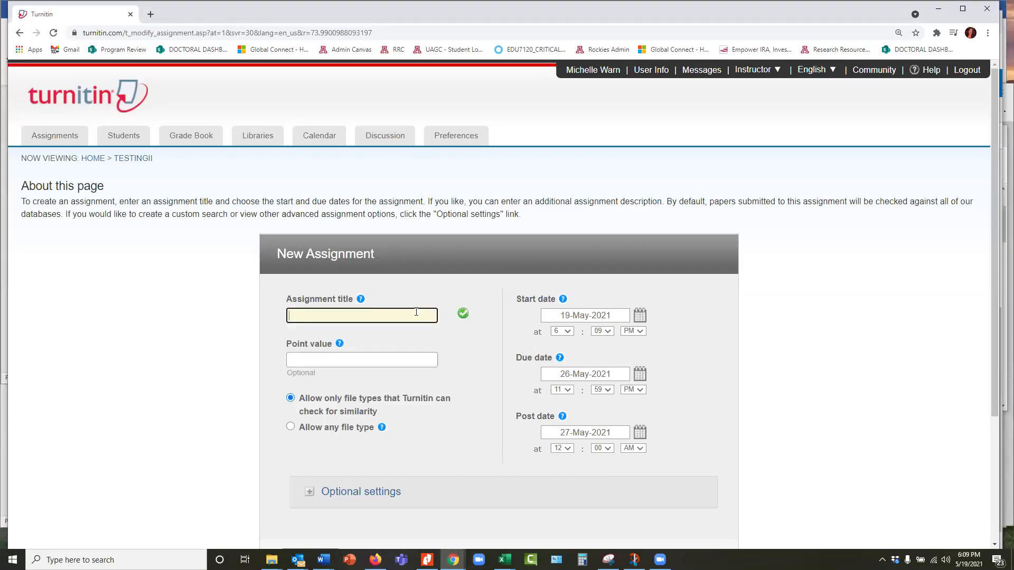
{"action": "type", "text": "Universal"}
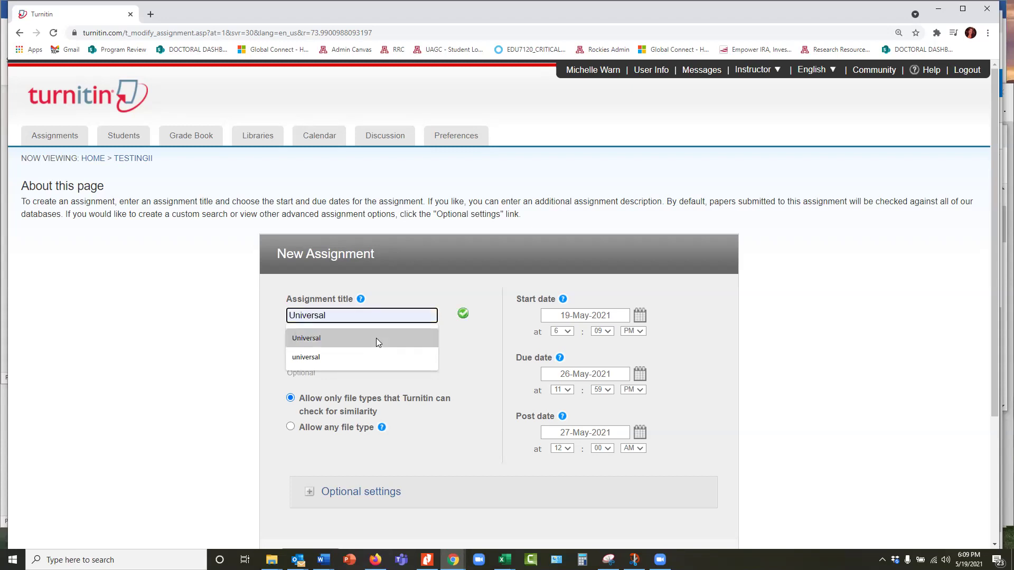
{"action": "left_click", "coordinate": [376, 338]}
{"action": "left_click", "coordinate": [374, 359]}
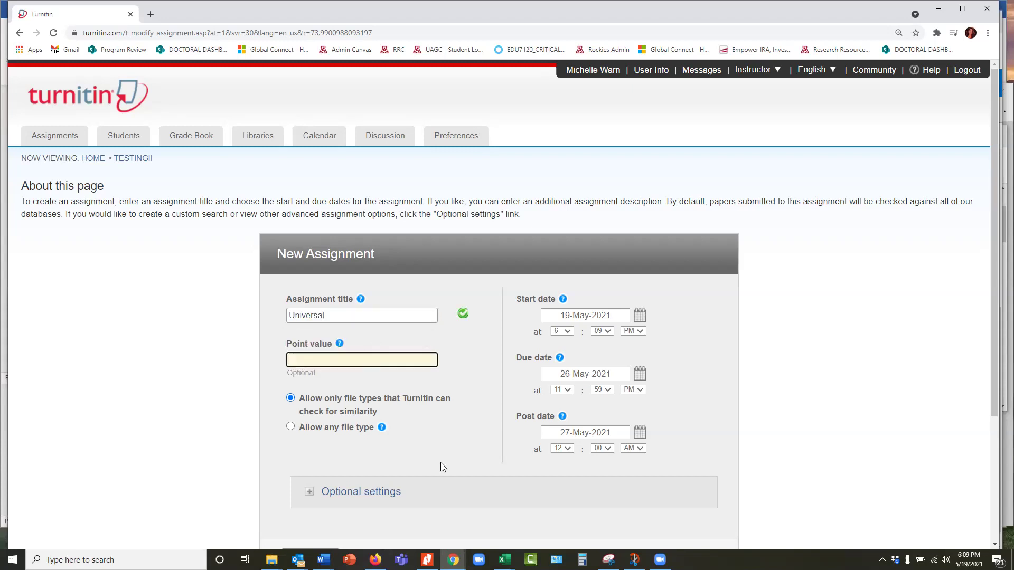
{"action": "left_click", "coordinate": [336, 381]}
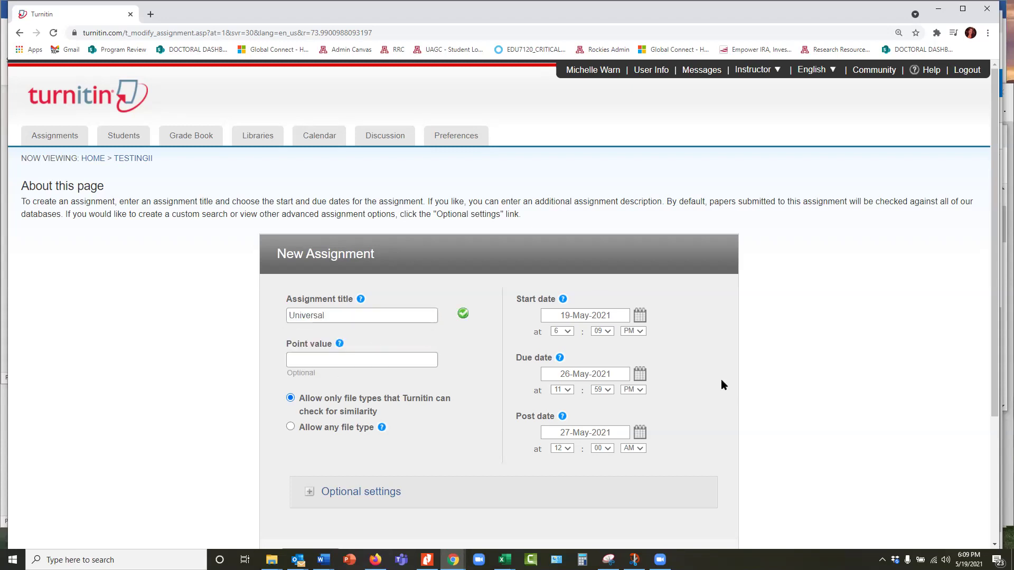
{"action": "scroll", "coordinate": [636, 387], "scroll_direction": "down", "scroll_amount": 2}
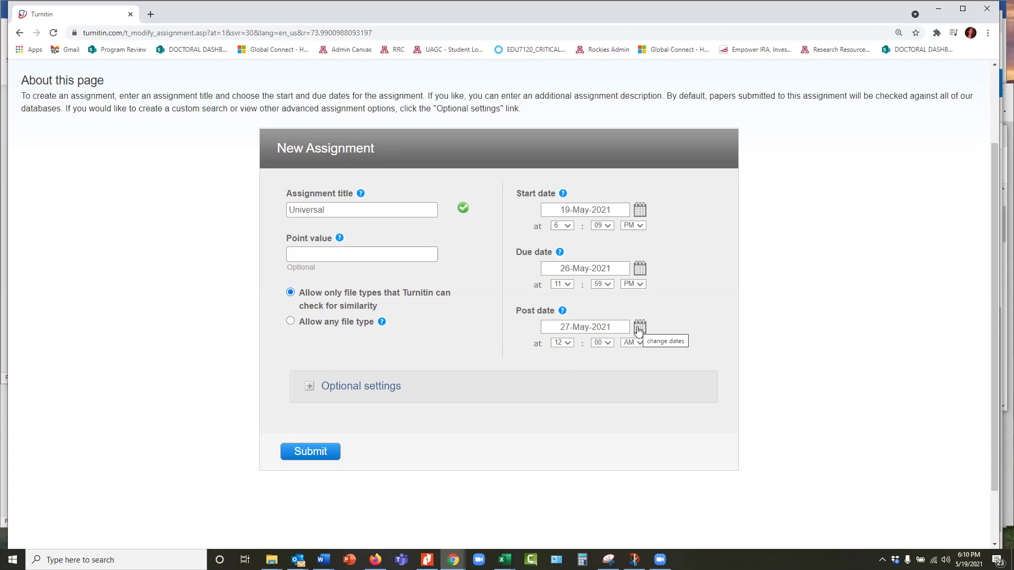
{"action": "left_click", "coordinate": [303, 458]}
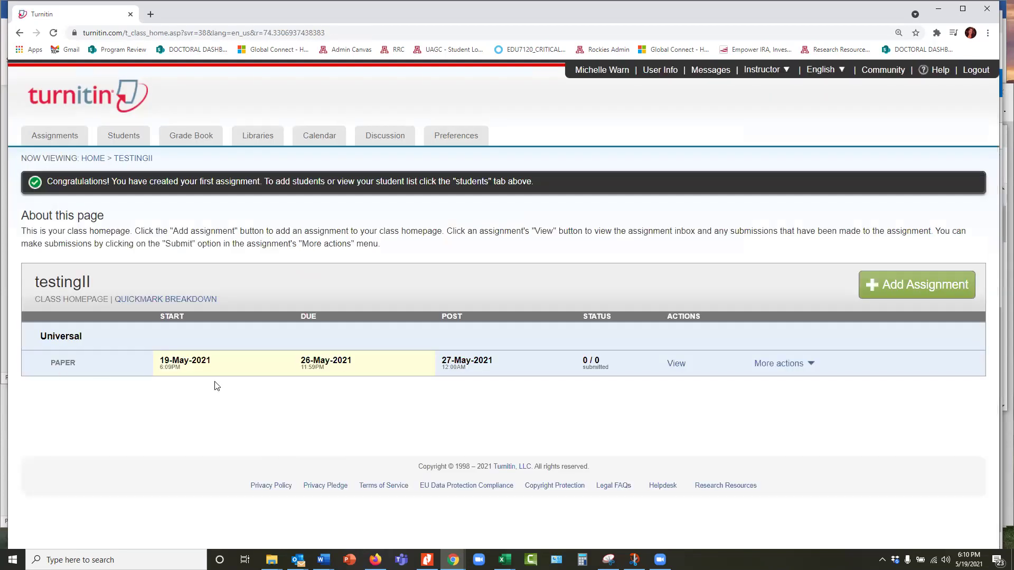
Open the Universal assignment's submission page through its More actions menu and Submit
{"action": "left_click", "coordinate": [779, 364]}
{"action": "left_click", "coordinate": [749, 394]}
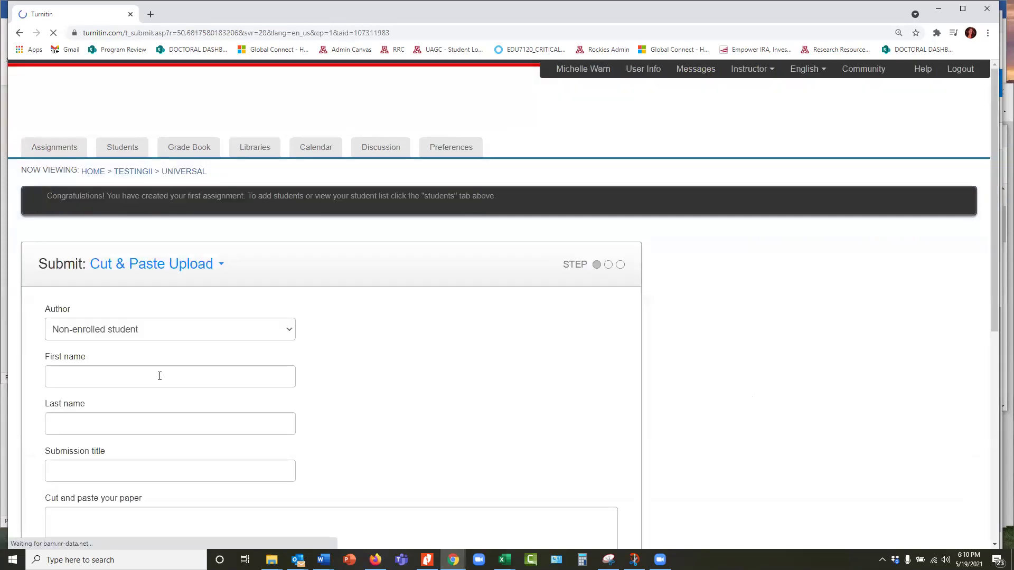
{"action": "scroll", "coordinate": [221, 151], "scroll_direction": "down", "scroll_amount": 2}
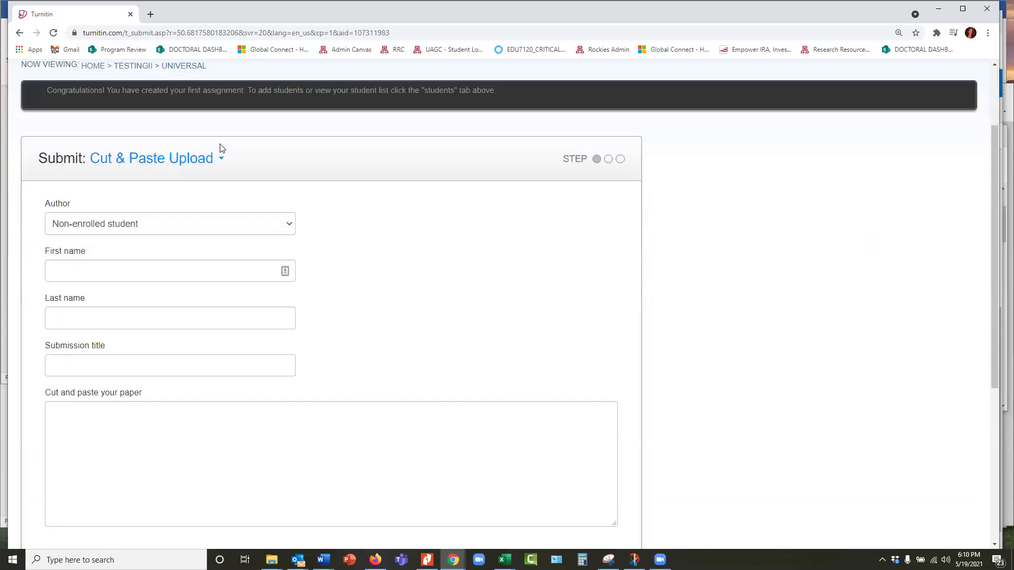
Check the upload types, then go through the Cut & Paste name, title and paper fields, leaving them empty
{"action": "left_click", "coordinate": [190, 159]}
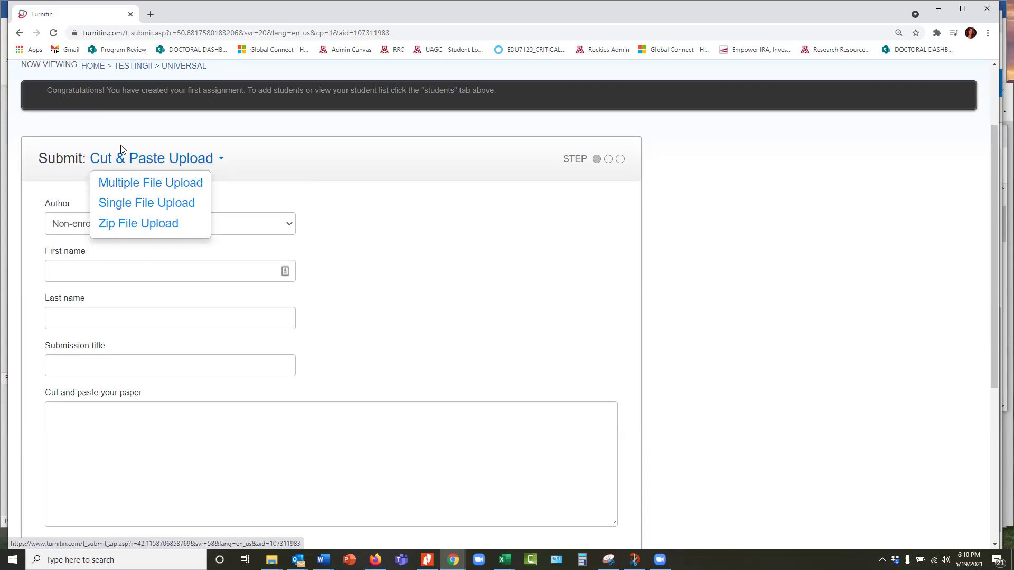
{"action": "left_click", "coordinate": [124, 274]}
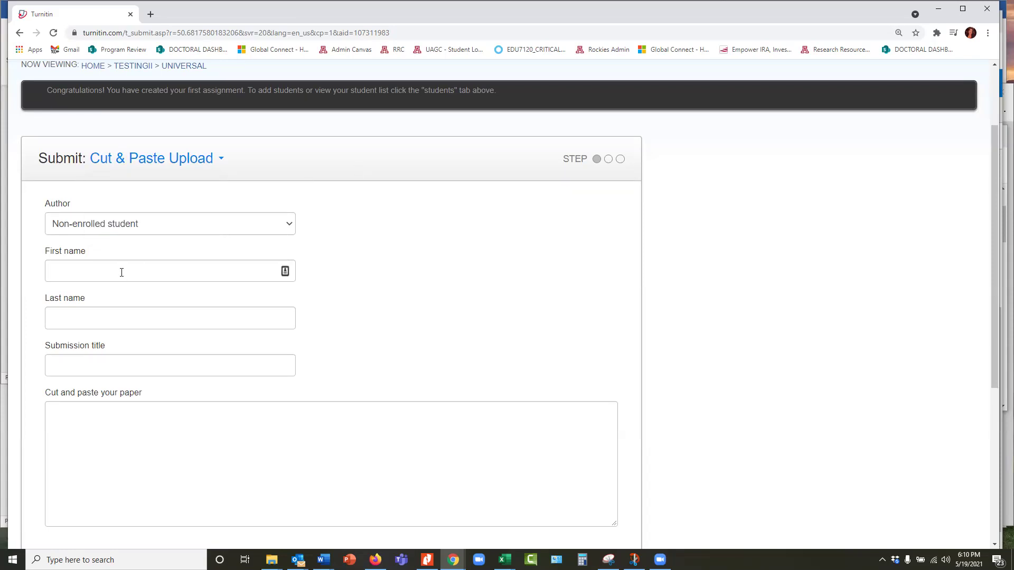
{"action": "left_click", "coordinate": [122, 273]}
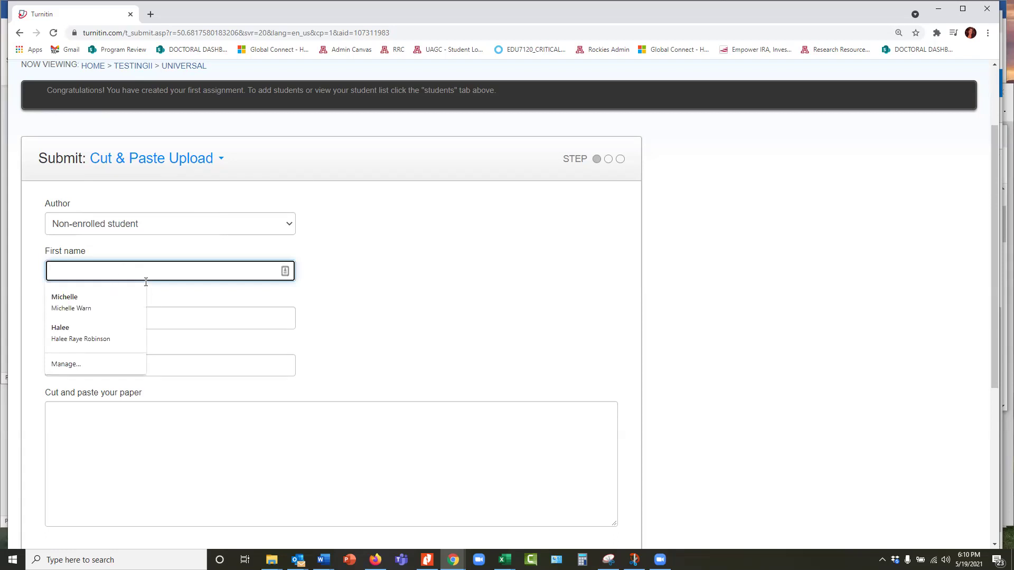
{"action": "left_click", "coordinate": [174, 320]}
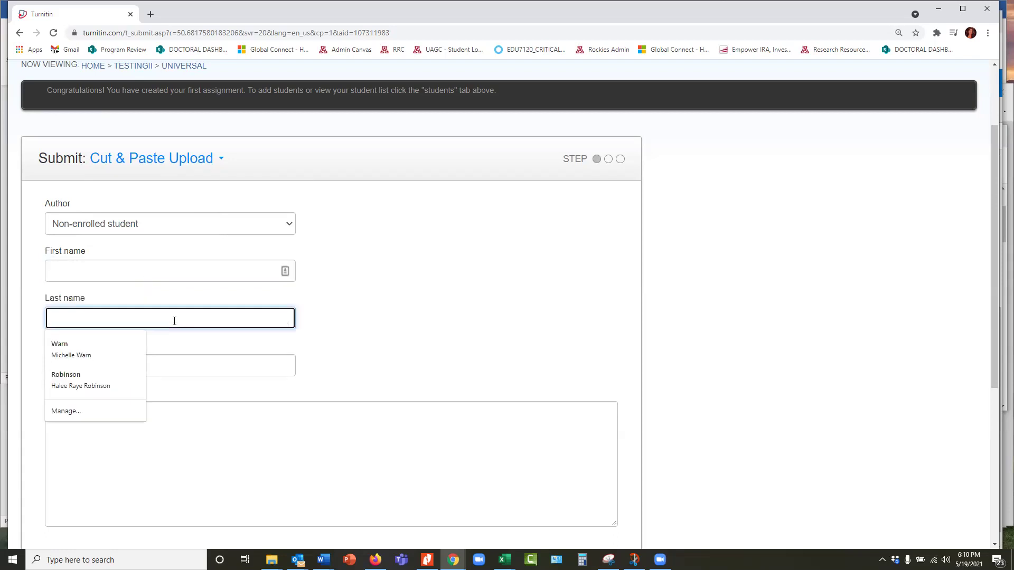
{"action": "left_click", "coordinate": [354, 302]}
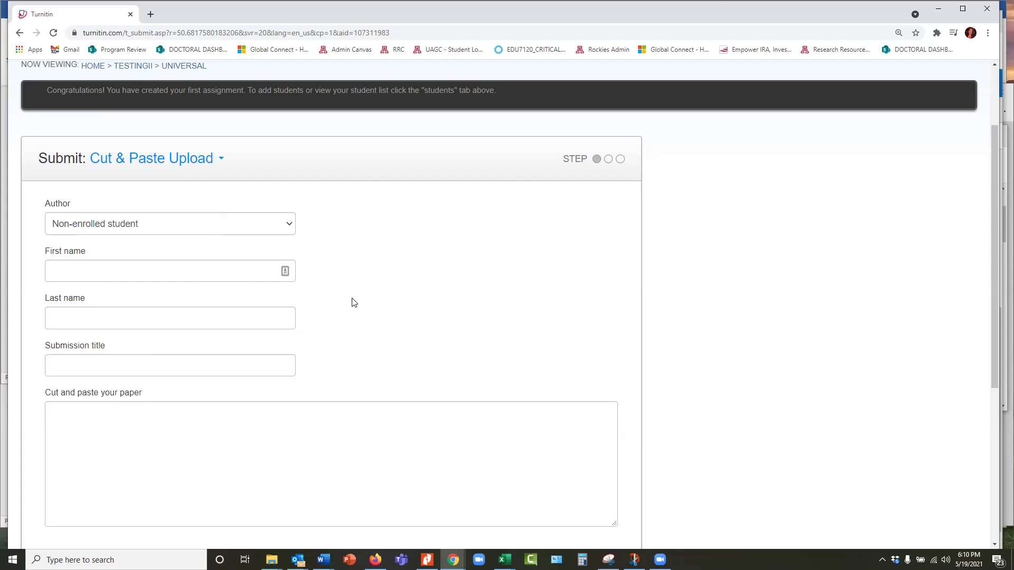
{"action": "left_click", "coordinate": [208, 368]}
{"action": "left_click", "coordinate": [227, 420]}
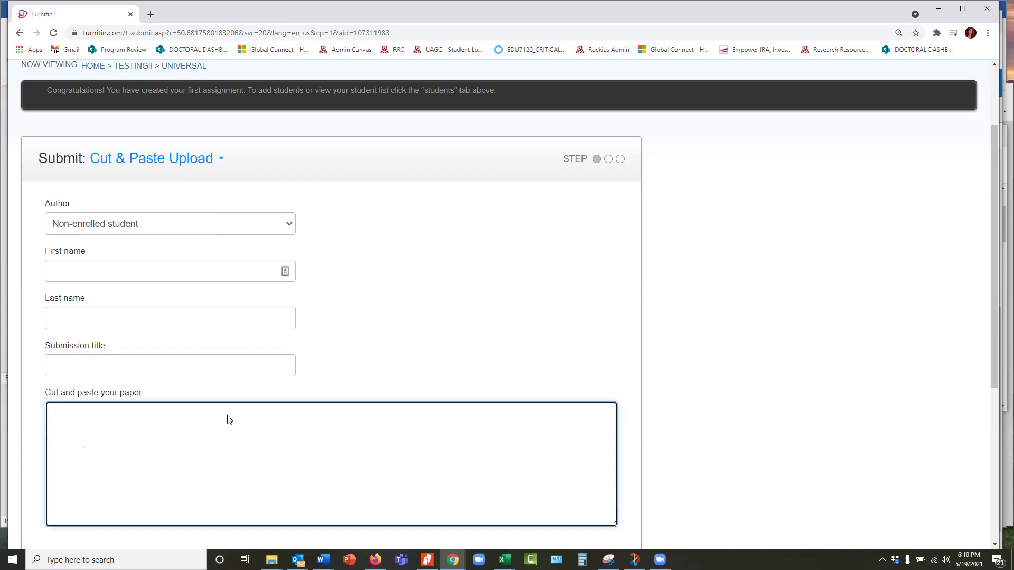
{"action": "scroll", "coordinate": [117, 267], "scroll_direction": "down", "scroll_amount": 2}
Choose Single File Upload and review the computer, Dropbox and Google Drive file options
{"action": "scroll", "coordinate": [119, 309], "scroll_direction": "up", "scroll_amount": 4}
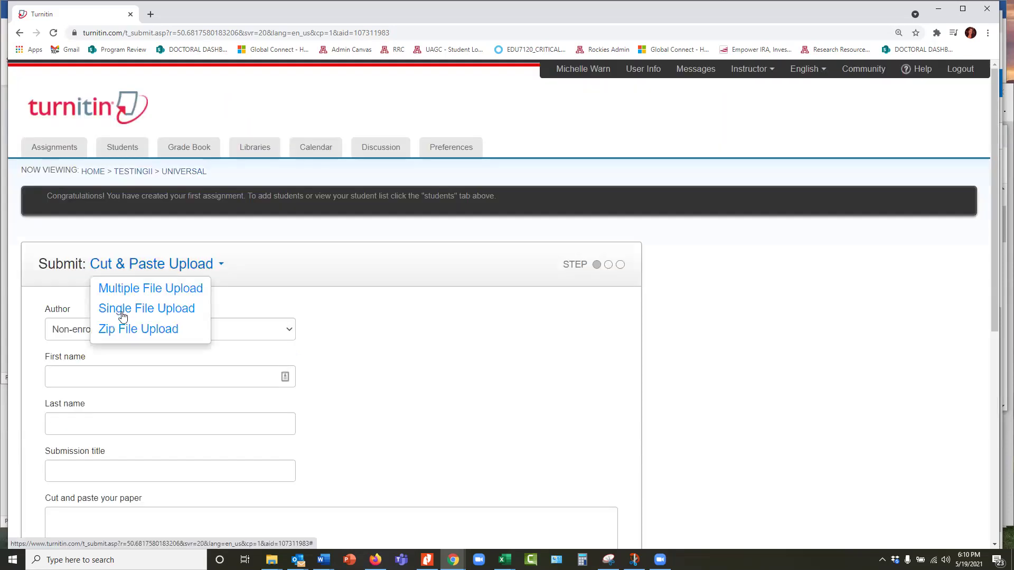
{"action": "left_click", "coordinate": [120, 314]}
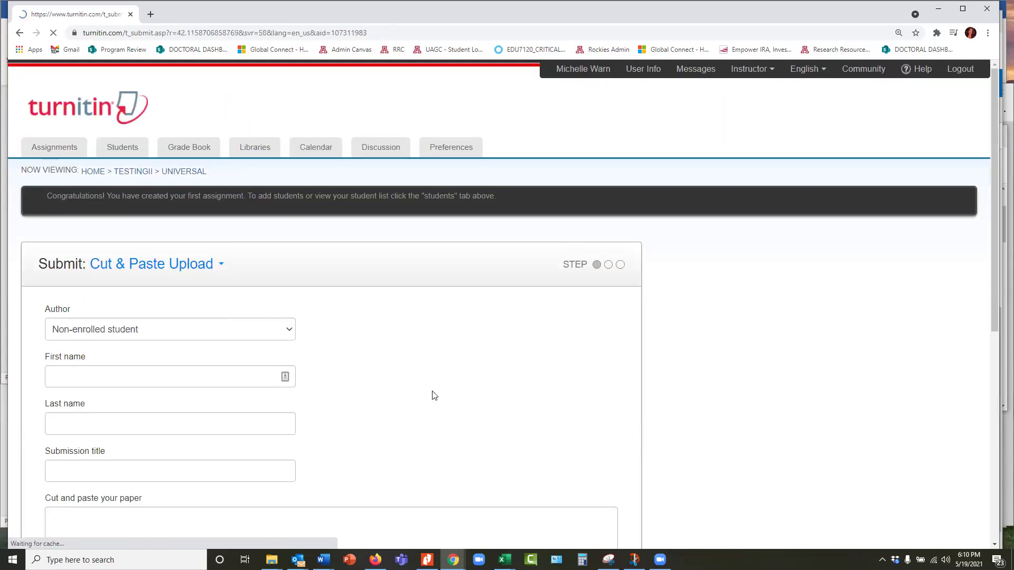
{"action": "scroll", "coordinate": [105, 220], "scroll_direction": "down", "scroll_amount": 3}
{"action": "scroll", "coordinate": [132, 198], "scroll_direction": "down", "scroll_amount": 3}
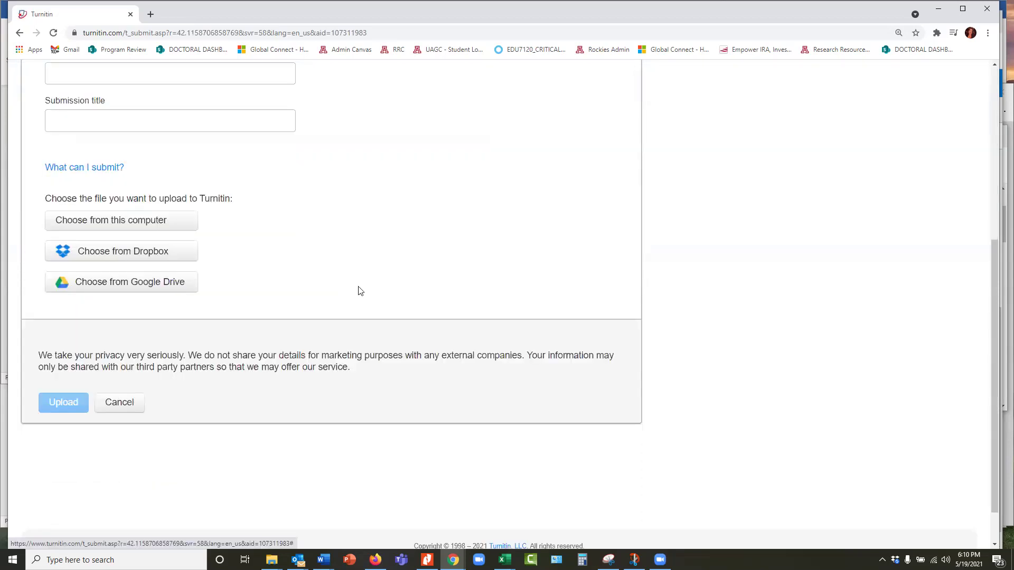
{"action": "scroll", "coordinate": [385, 307], "scroll_direction": "up", "scroll_amount": 6}
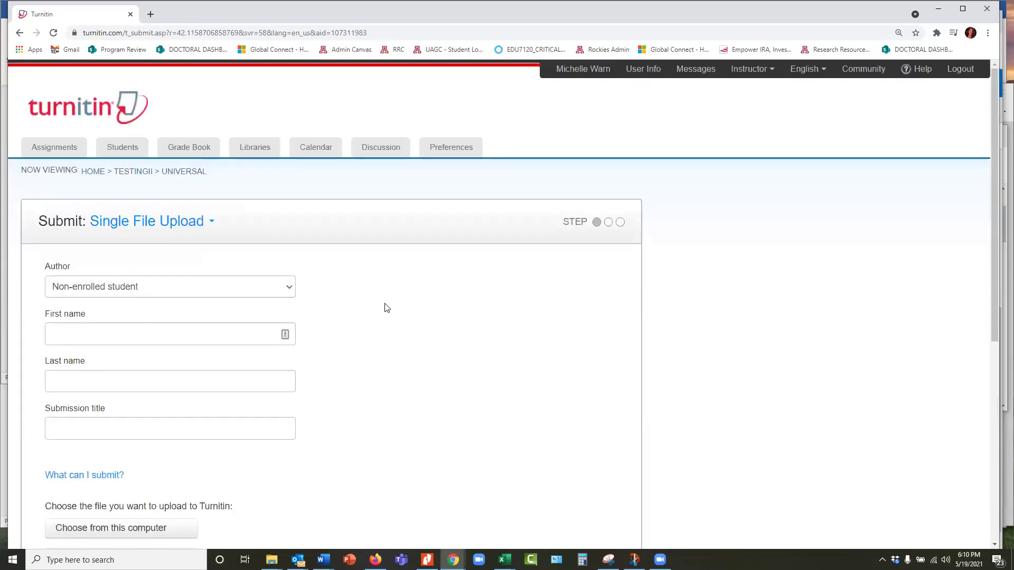